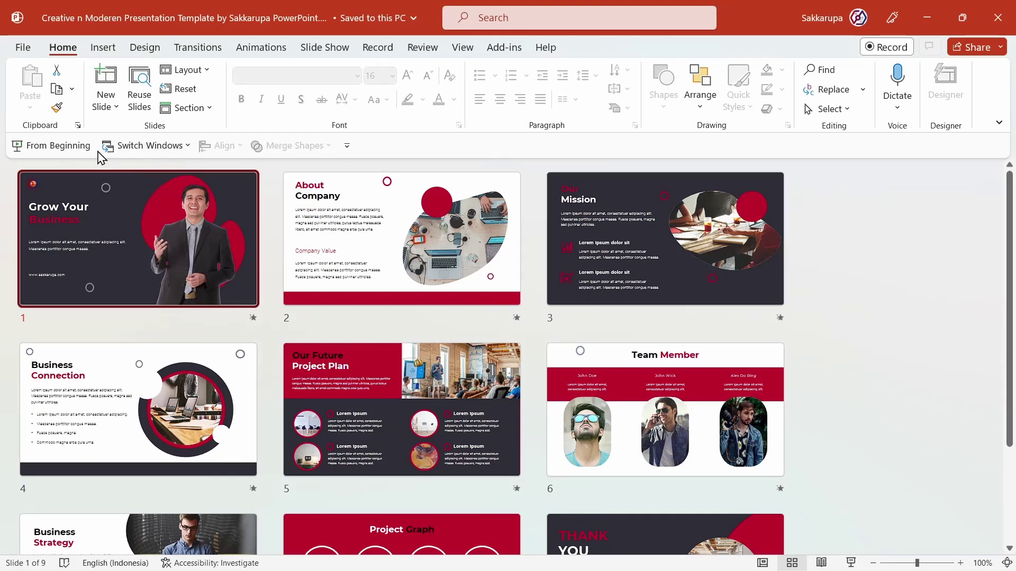
- Run the slide show from the beginning, advancing from About Company through to Business Strategy
{"action": "left_click", "coordinate": [50, 147]}
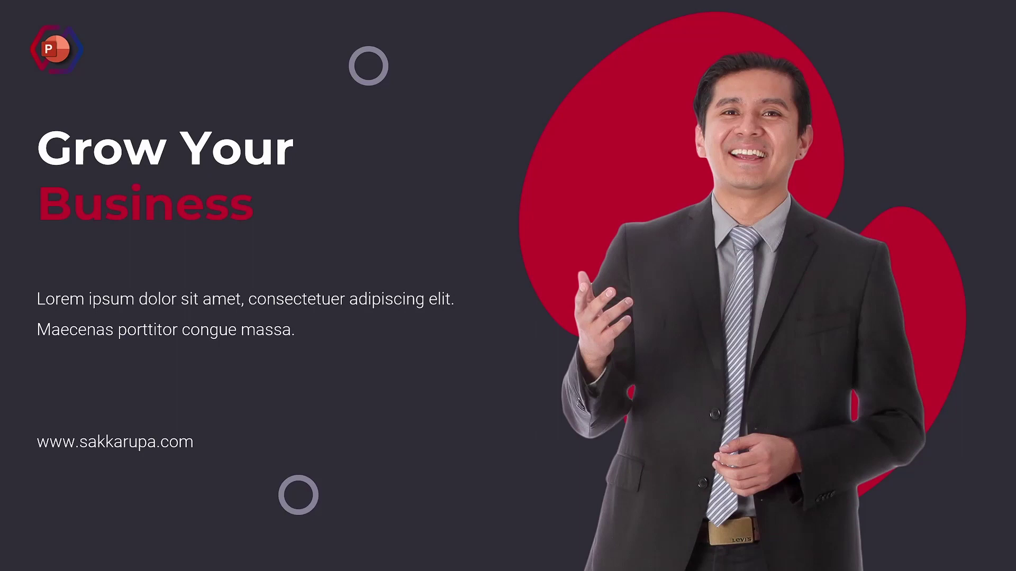
{"action": "key", "text": "Right"}
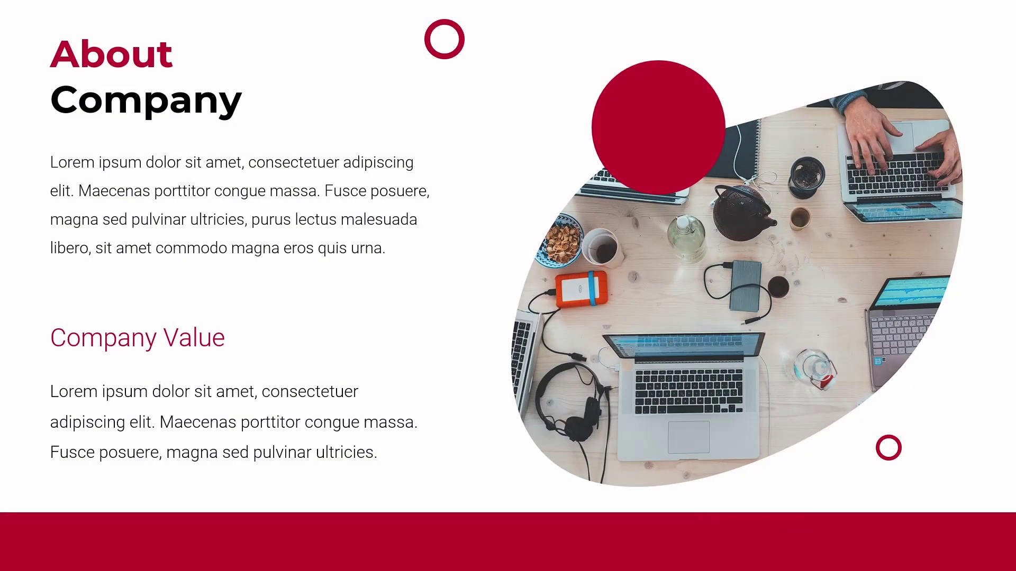
{"action": "key", "text": "Right"}
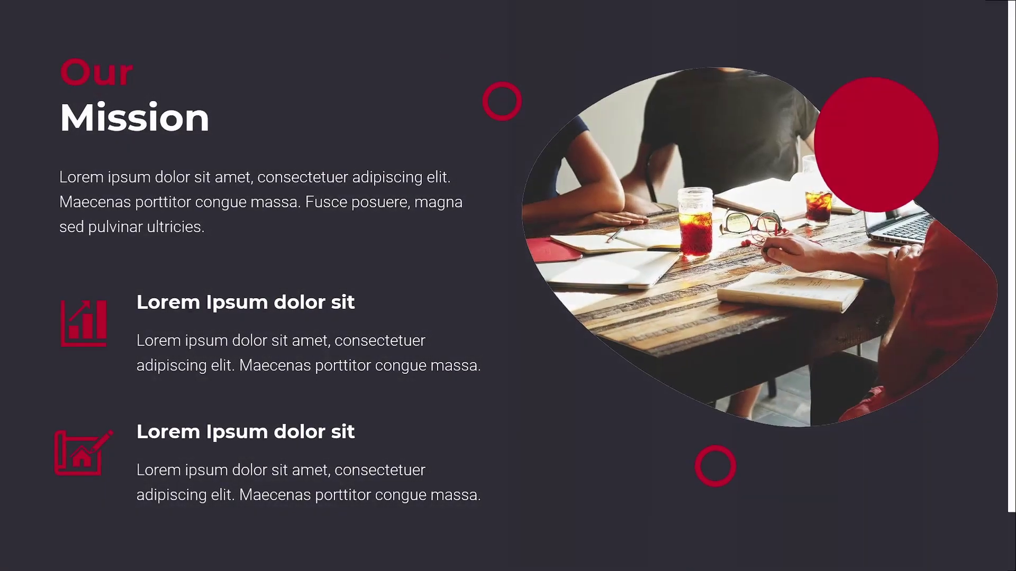
{"action": "key", "text": "Right"}
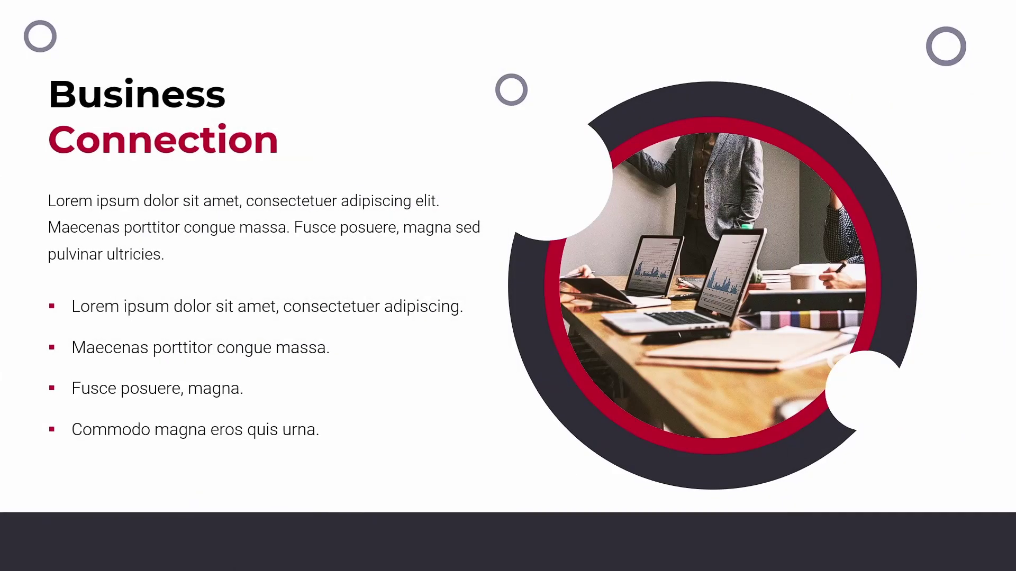
{"action": "key", "text": "Right"}
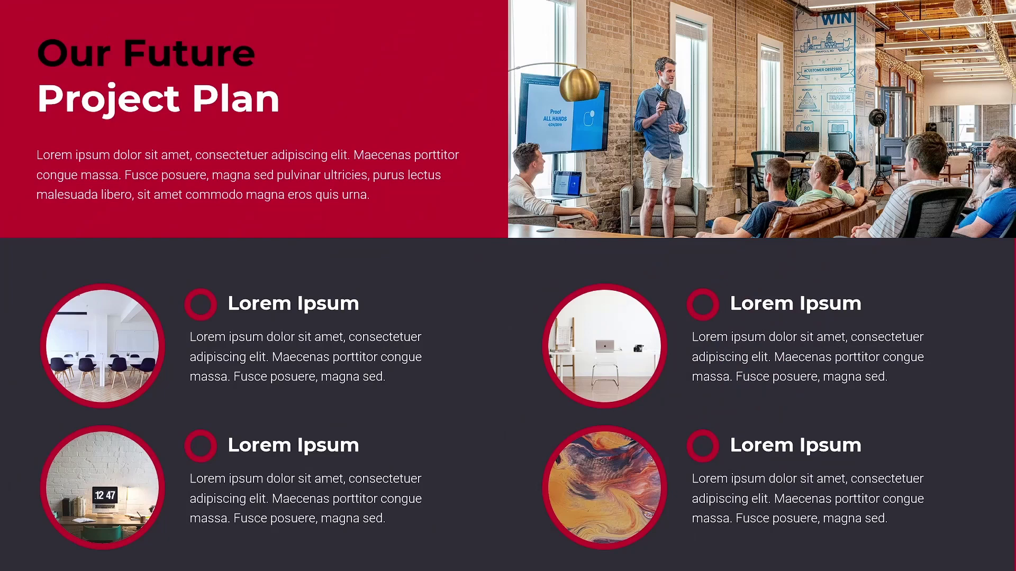
{"action": "key", "text": "Right"}
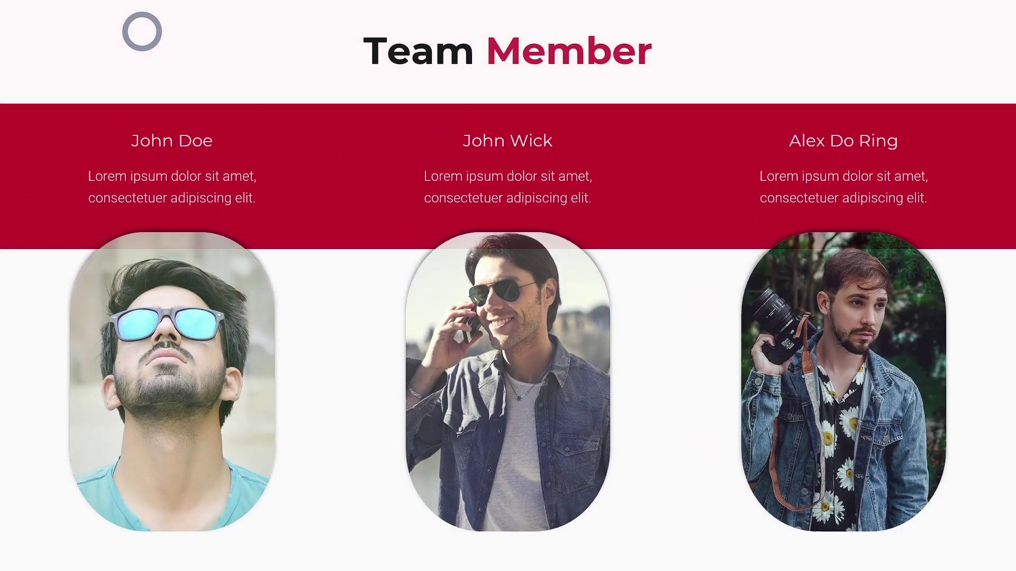
{"action": "key", "text": "Right"}
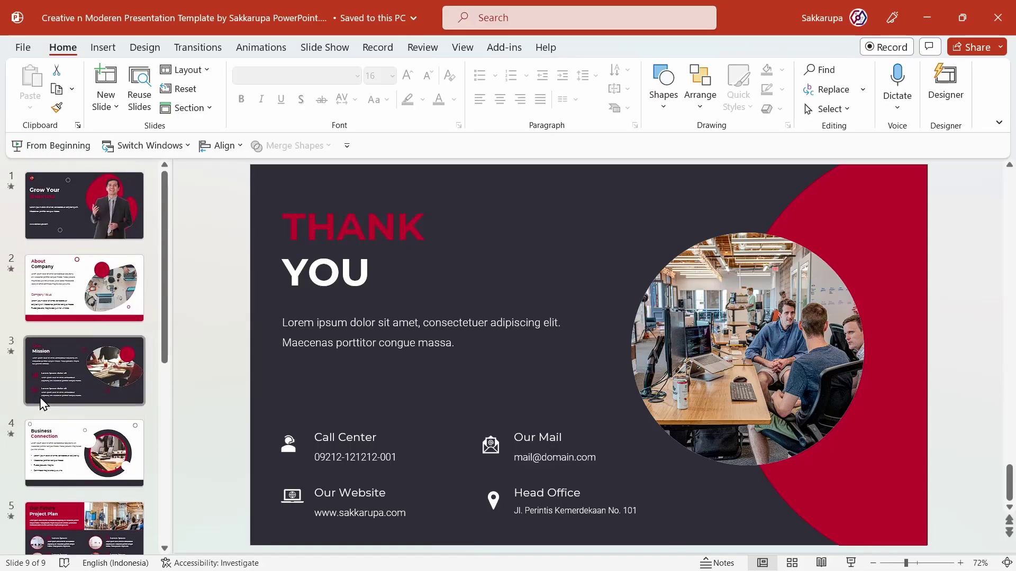
- Swap the About Company photo for the domenico-loia laptop-and-monitor desk image from this device
{"action": "left_click", "coordinate": [88, 297]}
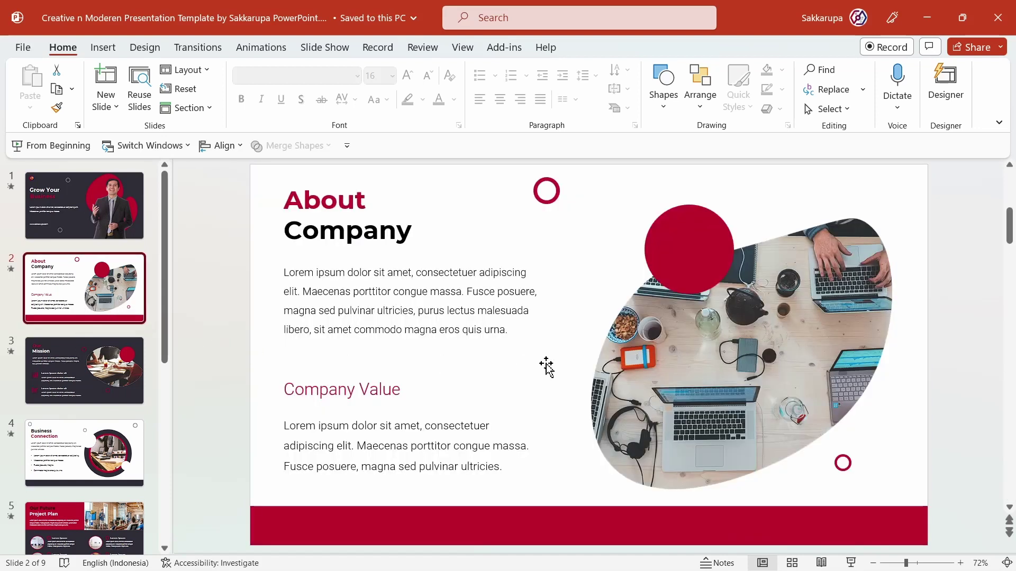
{"action": "left_click", "coordinate": [685, 371]}
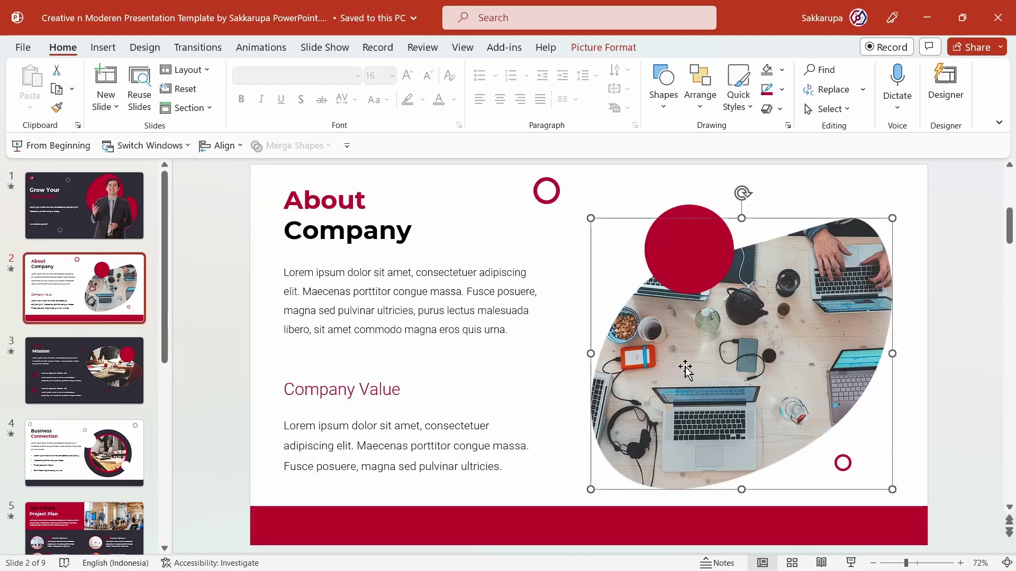
{"action": "right_click", "coordinate": [685, 370]}
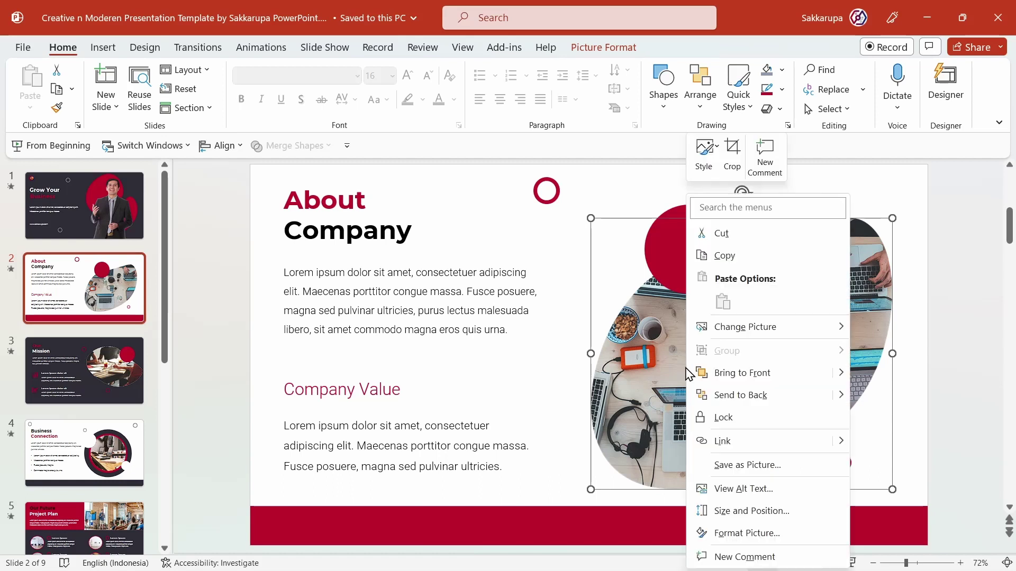
{"action": "mouse_move", "coordinate": [745, 327]}
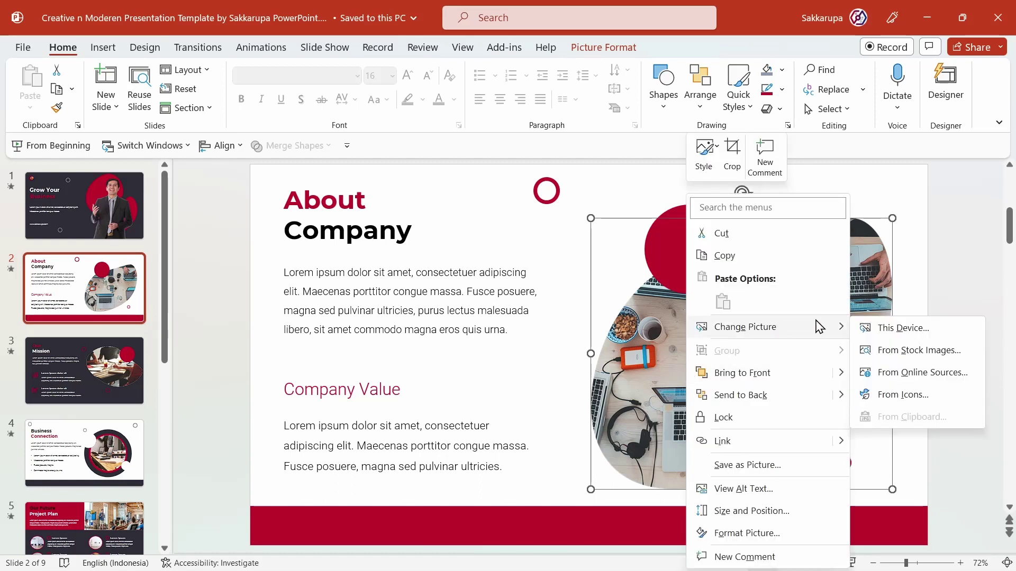
{"action": "left_click", "coordinate": [902, 328]}
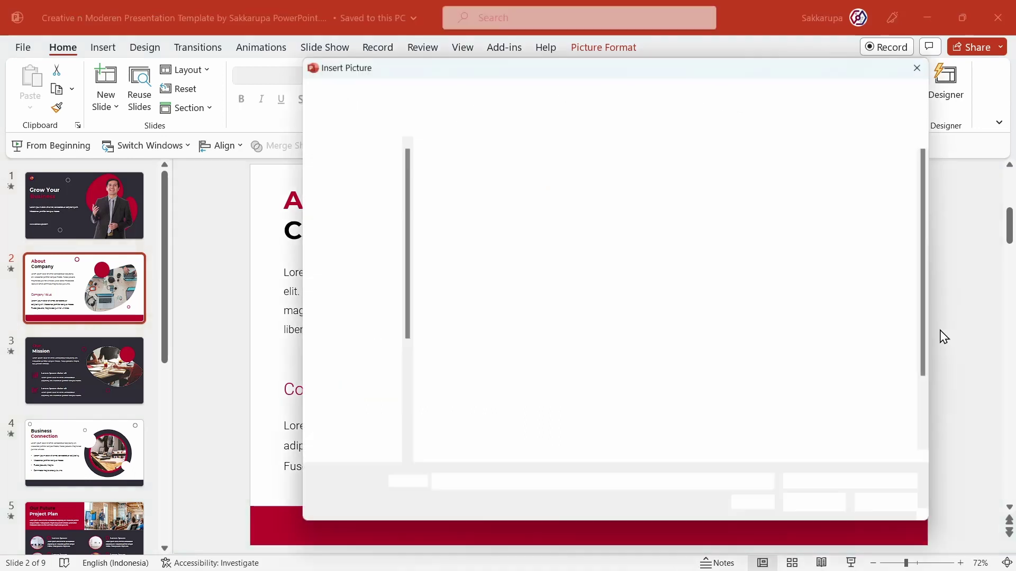
{"action": "scroll", "coordinate": [838, 336], "scroll_direction": "down", "scroll_amount": 2}
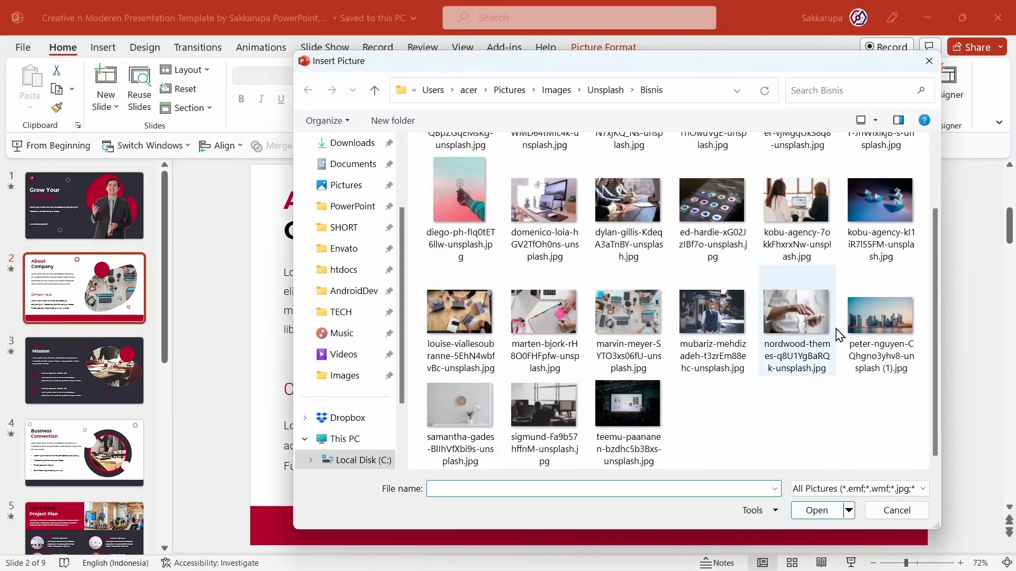
{"action": "mouse_move", "coordinate": [795, 333]}
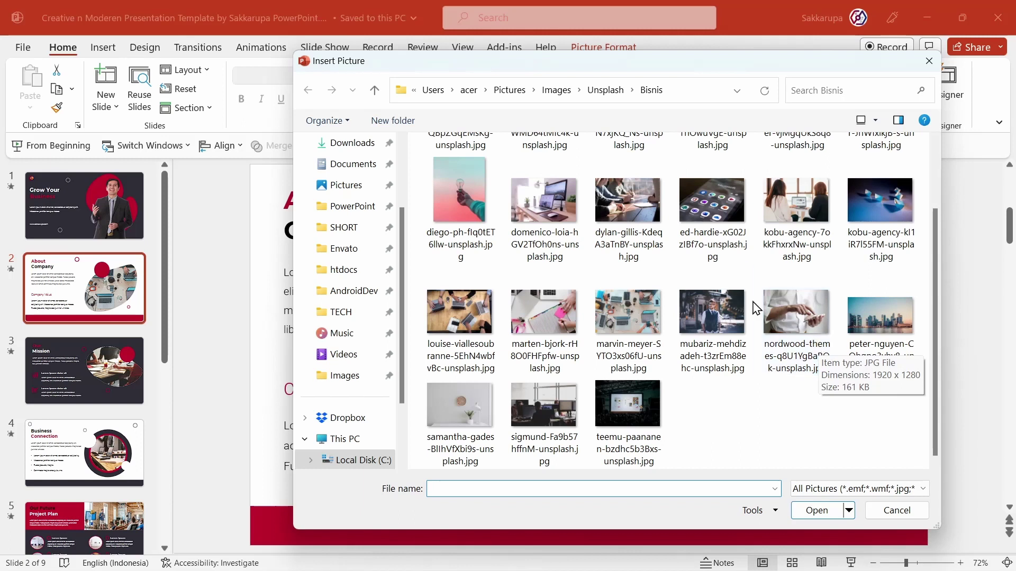
{"action": "double_click", "coordinate": [544, 221]}
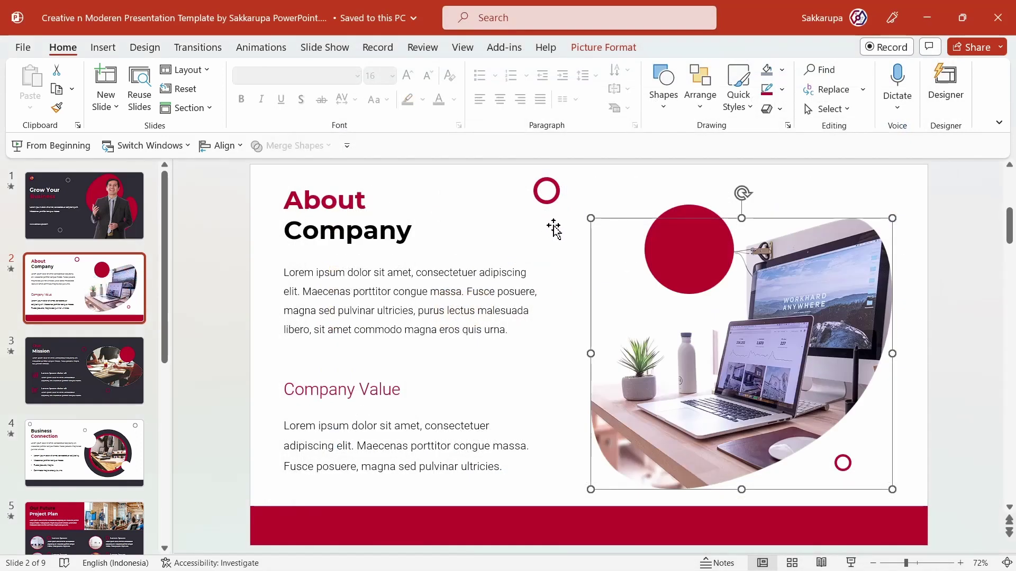
- Crop the desk photo, shifting it within its rounded frame to centre the laptop and monitor
{"action": "left_click", "coordinate": [604, 48]}
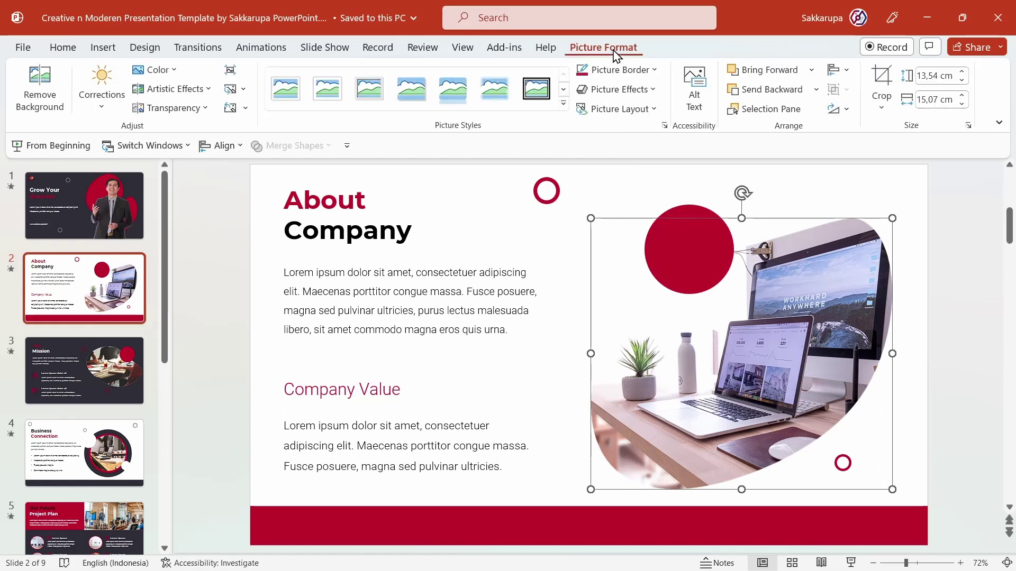
{"action": "left_click", "coordinate": [881, 87]}
{"action": "mouse_move", "coordinate": [710, 347]}
{"action": "left_mouse_down"}
{"action": "mouse_move", "coordinate": [762, 345]}
{"action": "mouse_move", "coordinate": [660, 355]}
{"action": "left_mouse_up"}
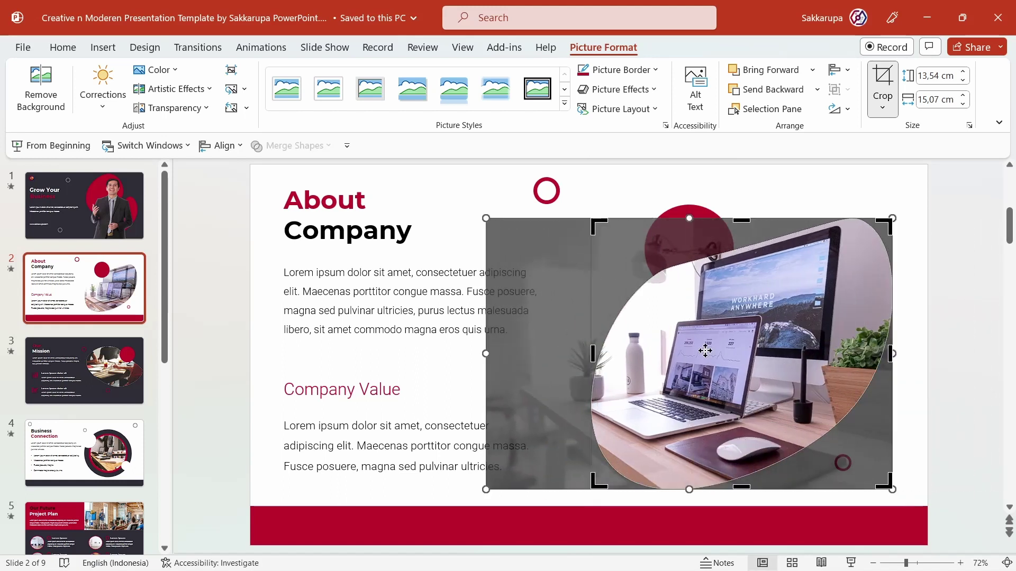
{"action": "left_click", "coordinate": [898, 298]}
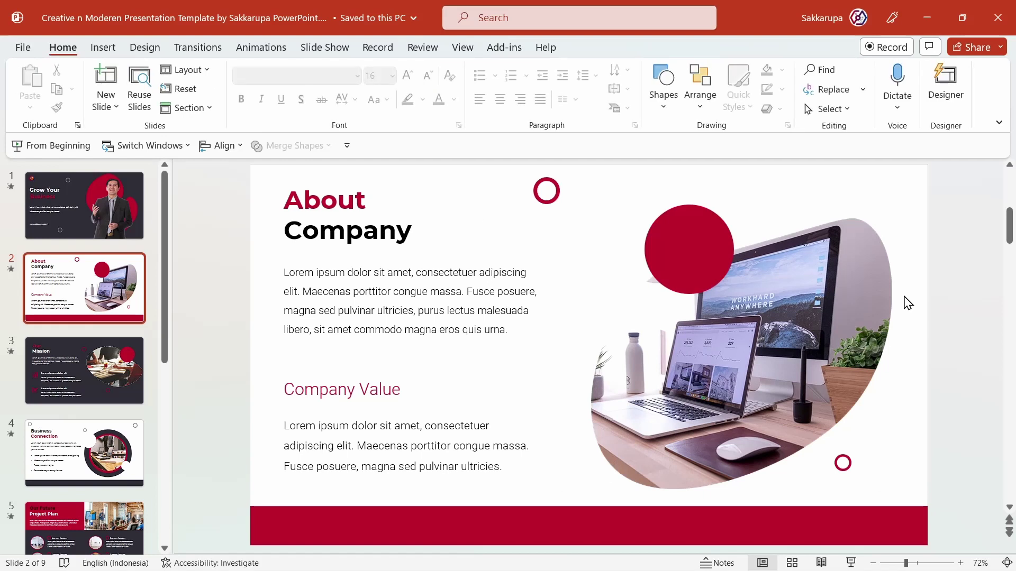
{"action": "left_click", "coordinate": [815, 320]}
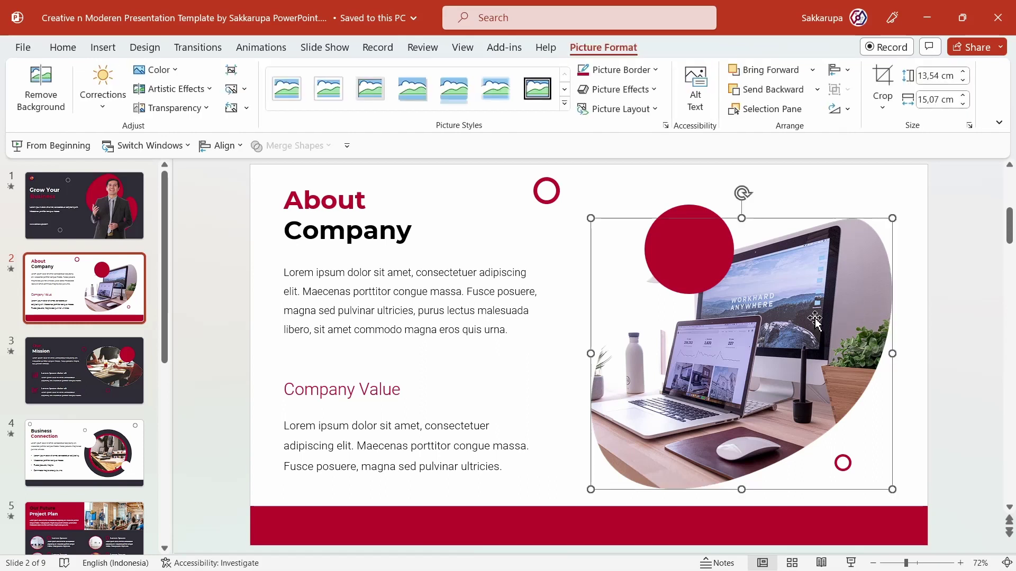
- Delete the desk photo and insert the marvin-meyer overhead office image into the empty frame
{"action": "key", "text": "Delete"}
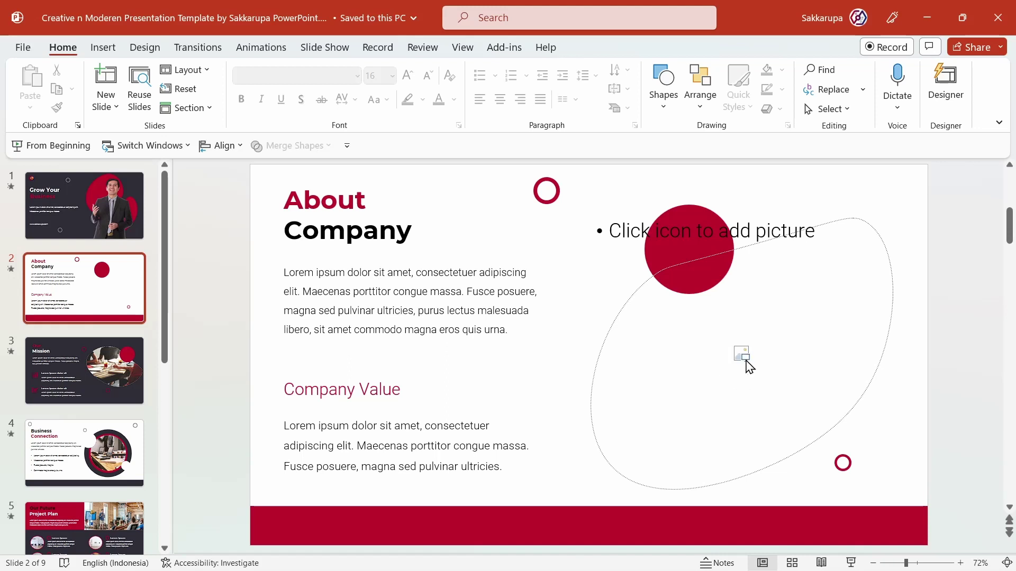
{"action": "left_click", "coordinate": [746, 362]}
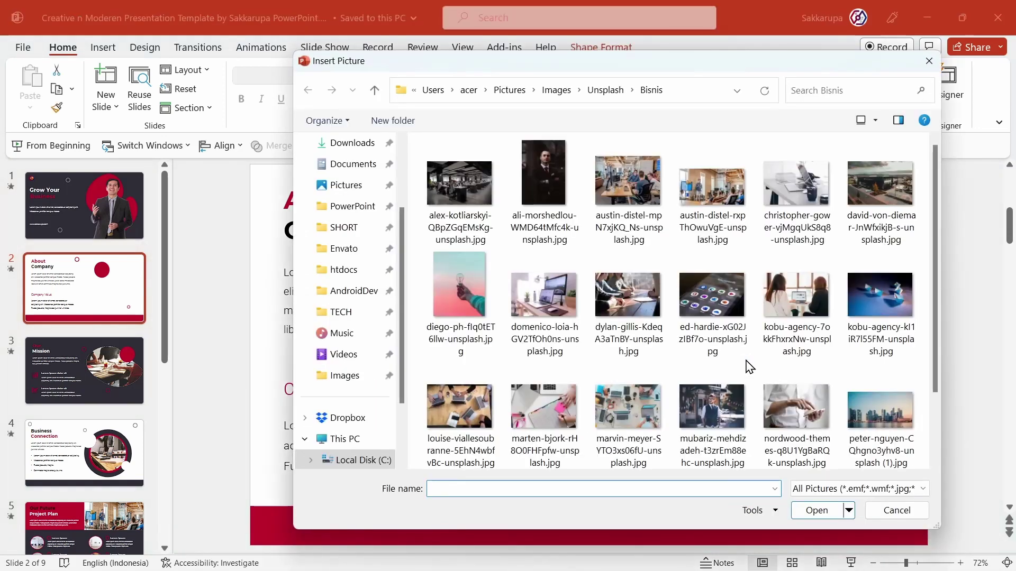
{"action": "scroll", "coordinate": [746, 373], "scroll_direction": "down", "scroll_amount": 2}
{"action": "double_click", "coordinate": [655, 329]}
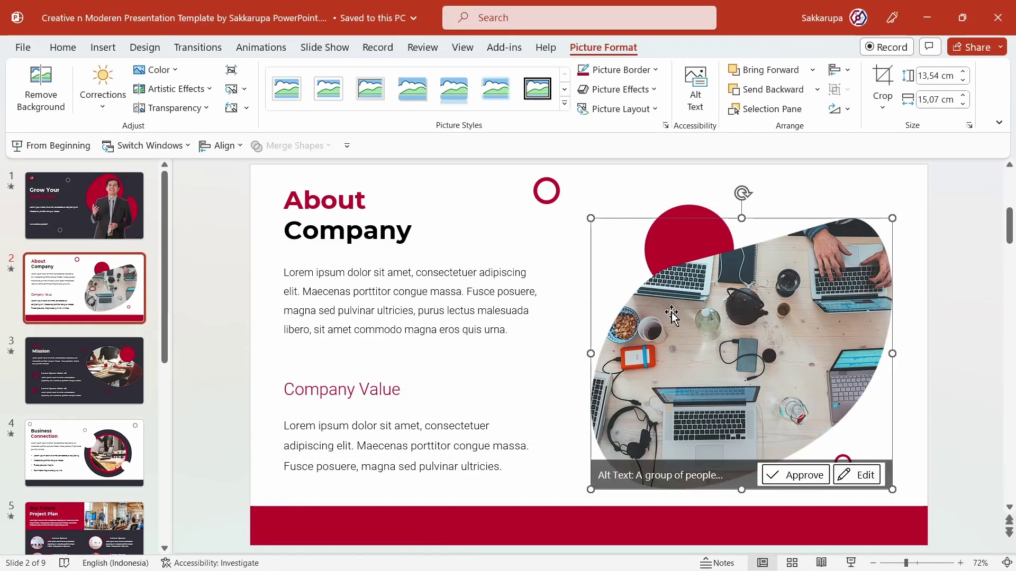
- Bring the red circle to the front, in front of the office photo
{"action": "left_click", "coordinate": [692, 228]}
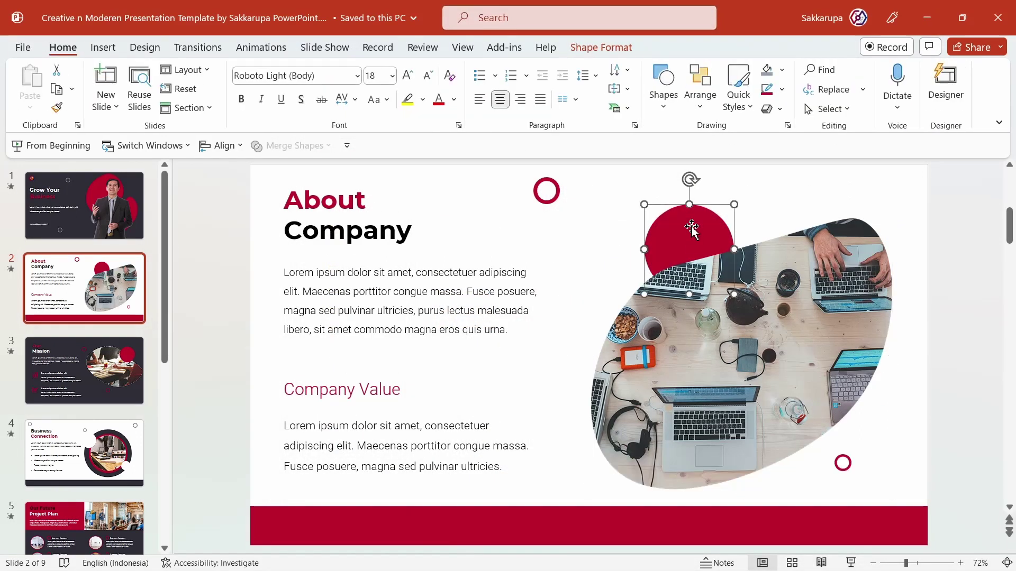
{"action": "right_click", "coordinate": [692, 227]}
{"action": "left_click", "coordinate": [750, 279]}
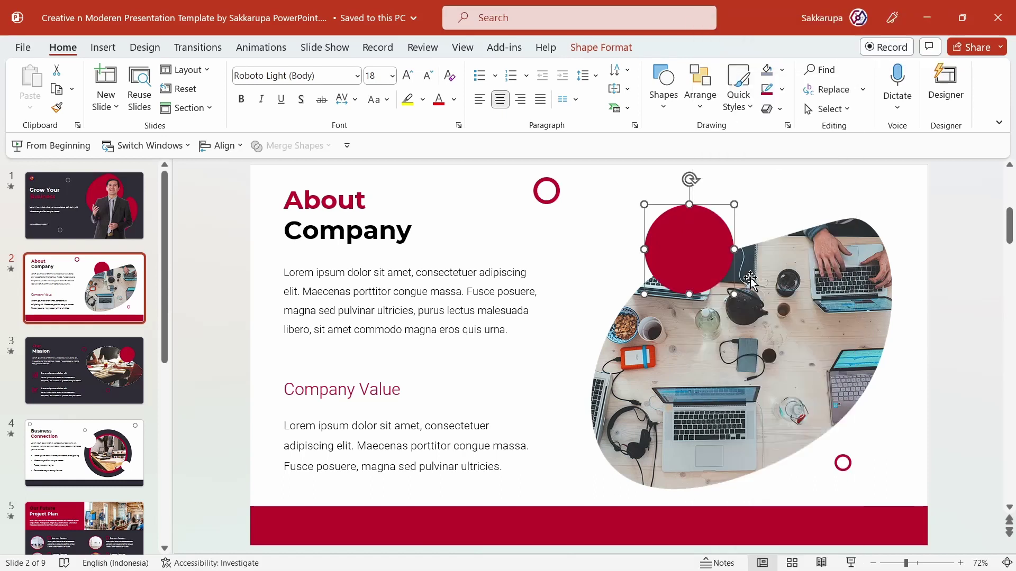
{"action": "left_click", "coordinate": [804, 286]}
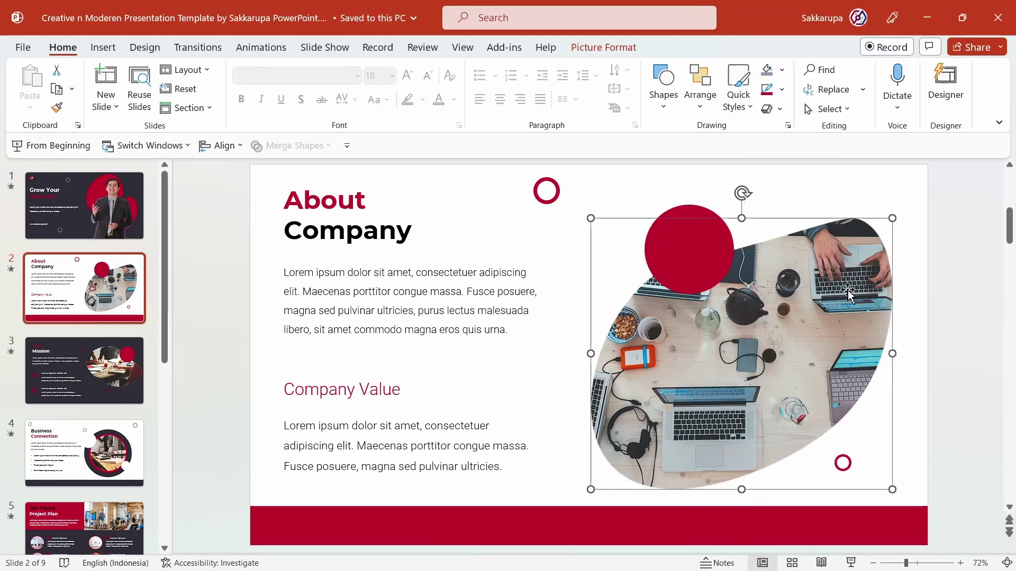
{"action": "left_click", "coordinate": [931, 305]}
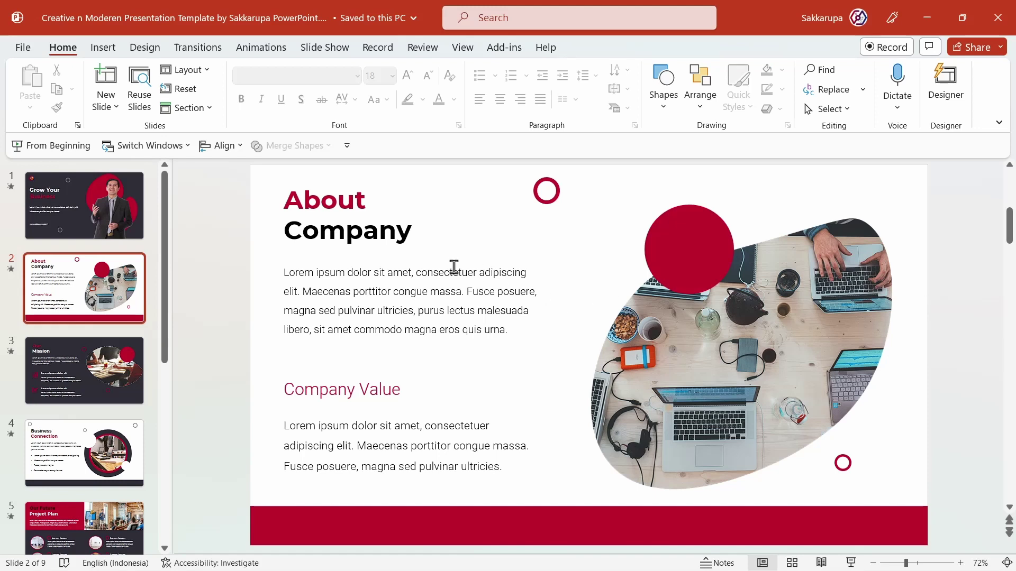
- Browse the Layout gallery without changing it, then drop down the New Slide layouts list
{"action": "left_click", "coordinate": [206, 71]}
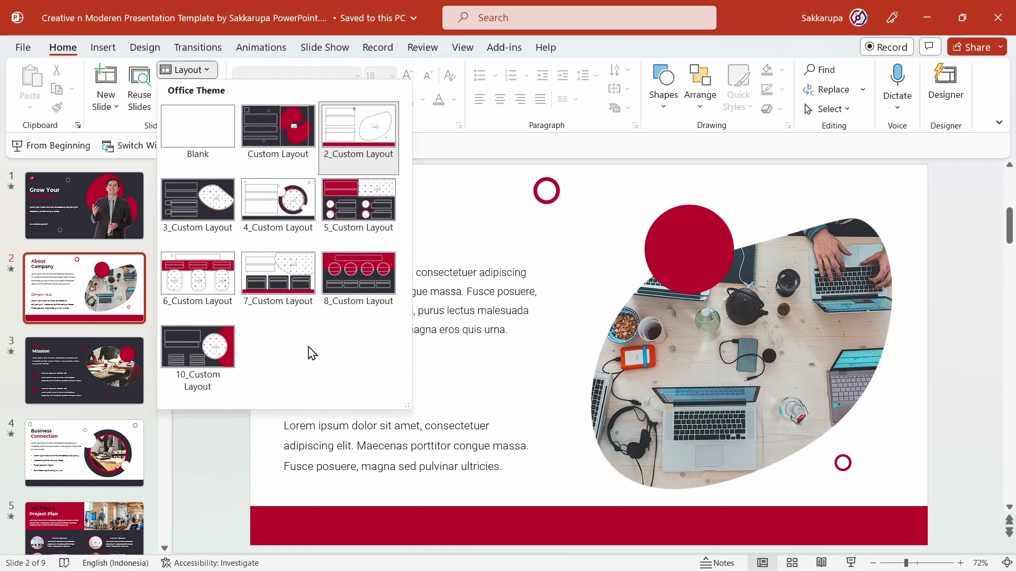
{"action": "left_click", "coordinate": [236, 426]}
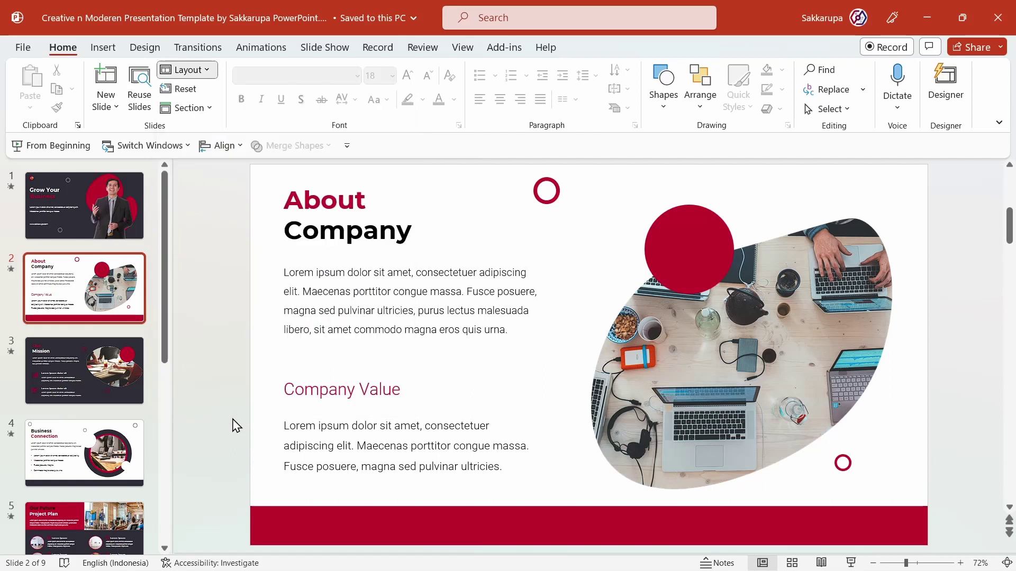
{"action": "left_click", "coordinate": [112, 106]}
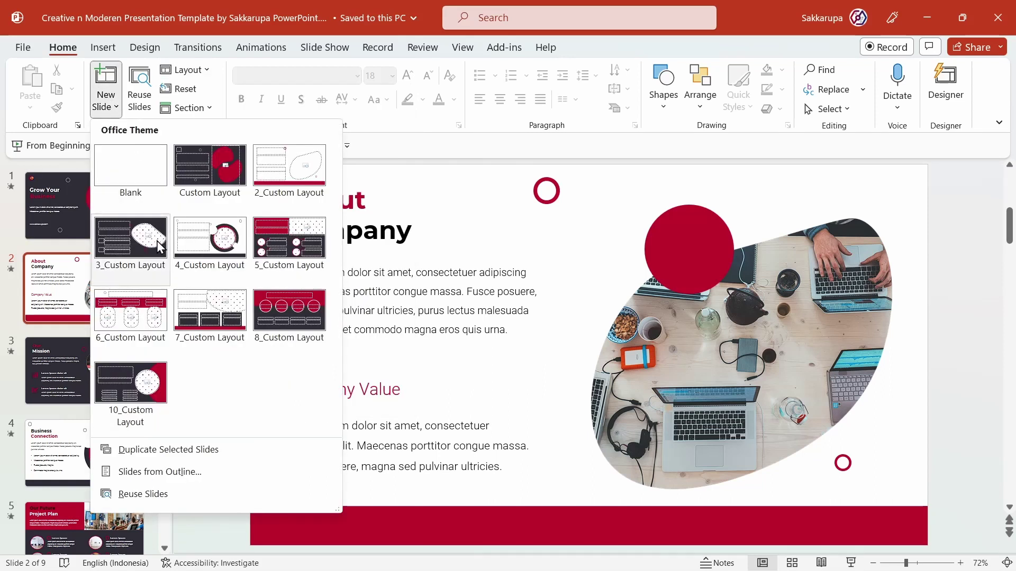
- Add a 4_Custom Layout slide and fill its circle with the dylan-gillis meeting-table photo
{"action": "left_click", "coordinate": [226, 255]}
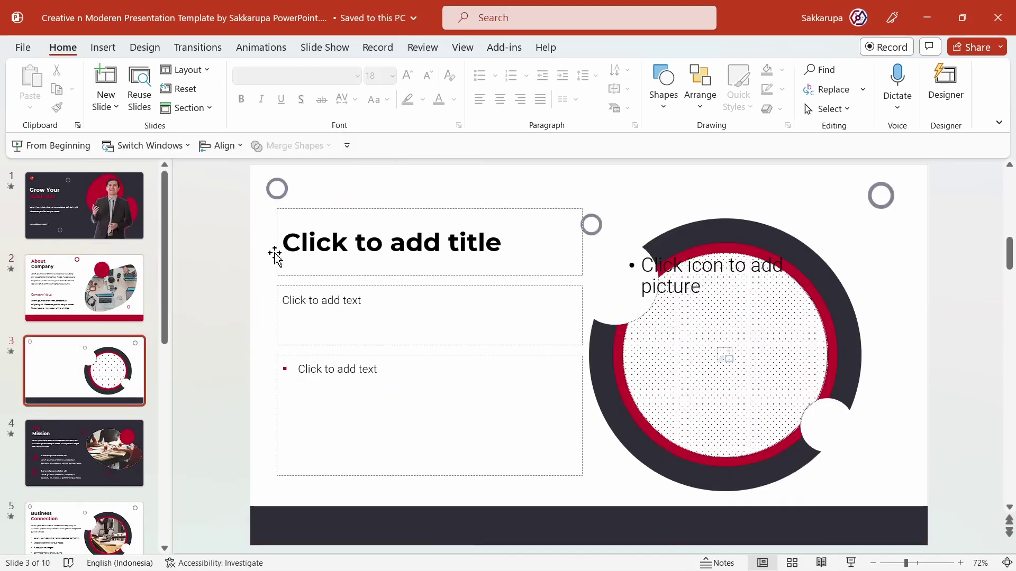
{"action": "left_click", "coordinate": [330, 248]}
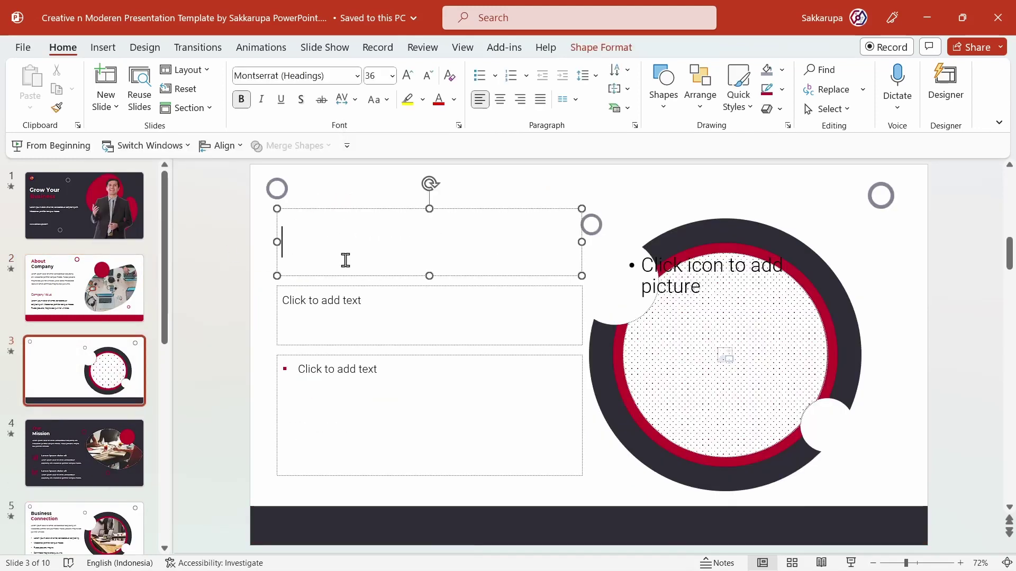
{"action": "left_click", "coordinate": [379, 303]}
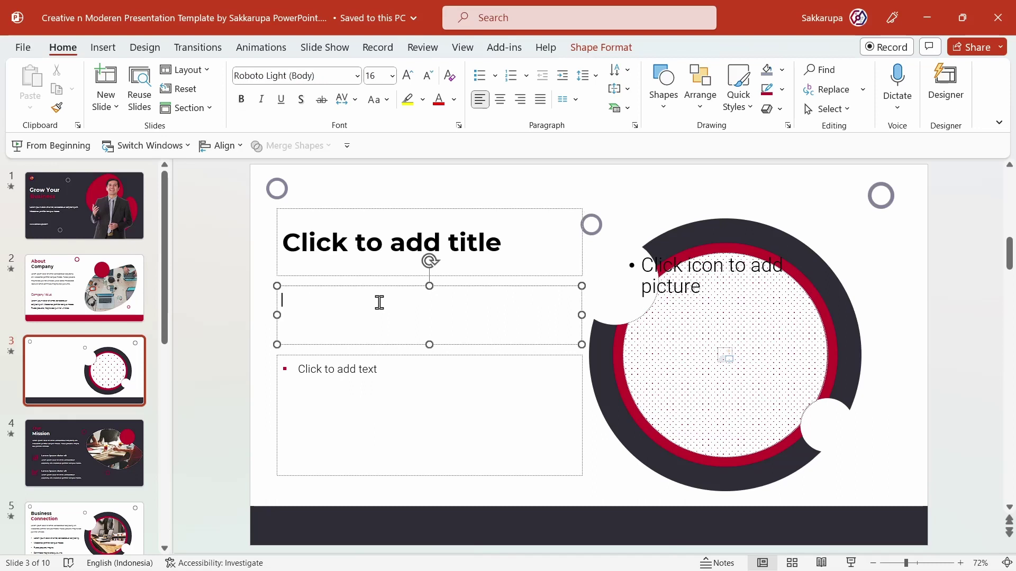
{"action": "left_click", "coordinate": [728, 361]}
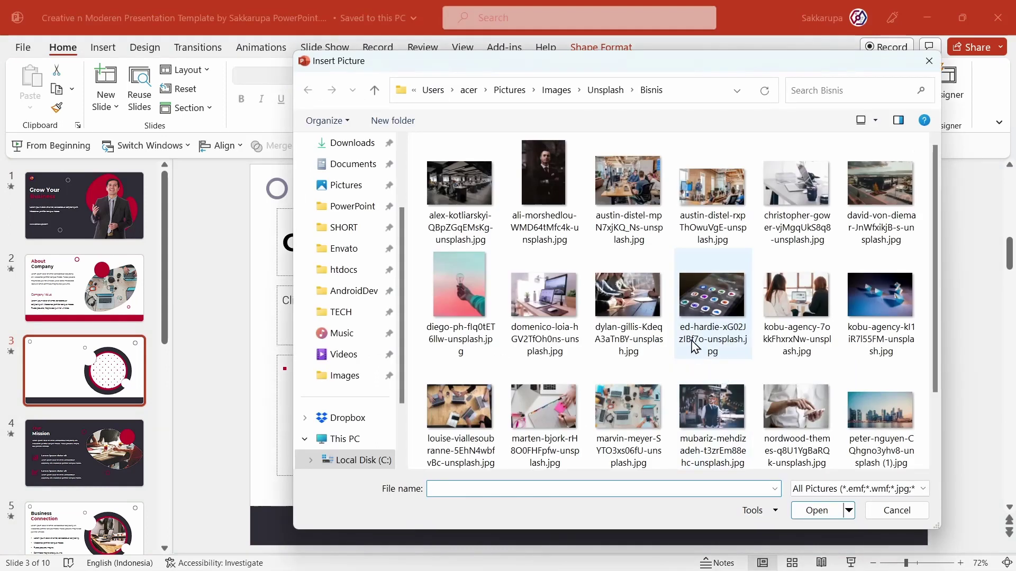
{"action": "double_click", "coordinate": [607, 315]}
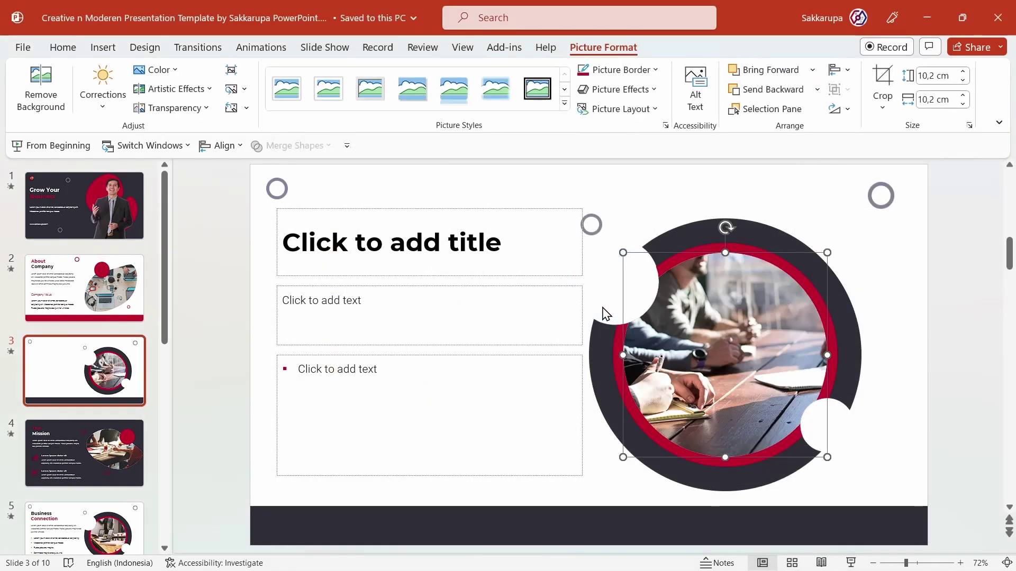
{"action": "left_click", "coordinate": [877, 258]}
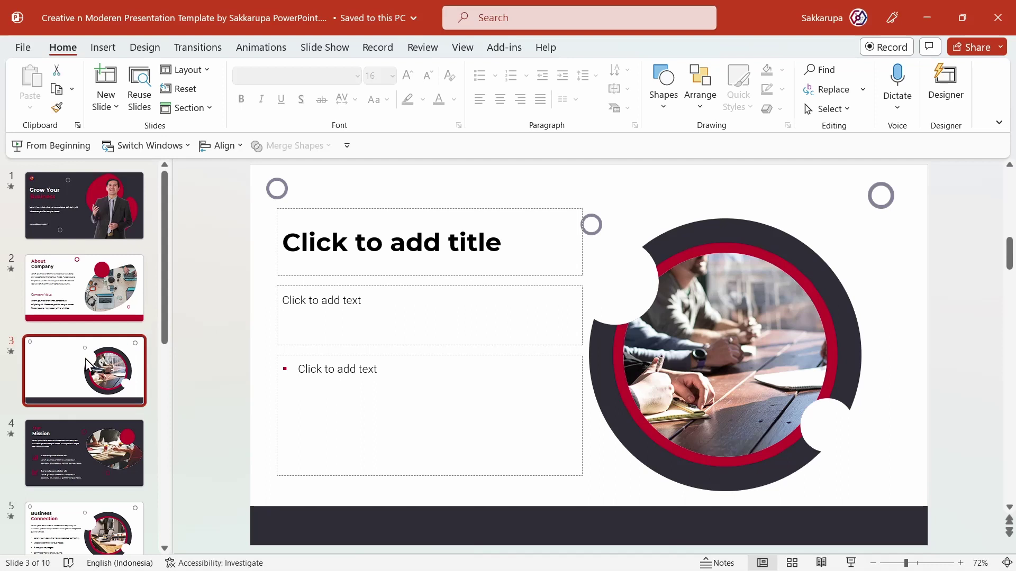
- Delete the new picture slide and switch to Slide Master view
{"action": "key", "text": "Delete"}
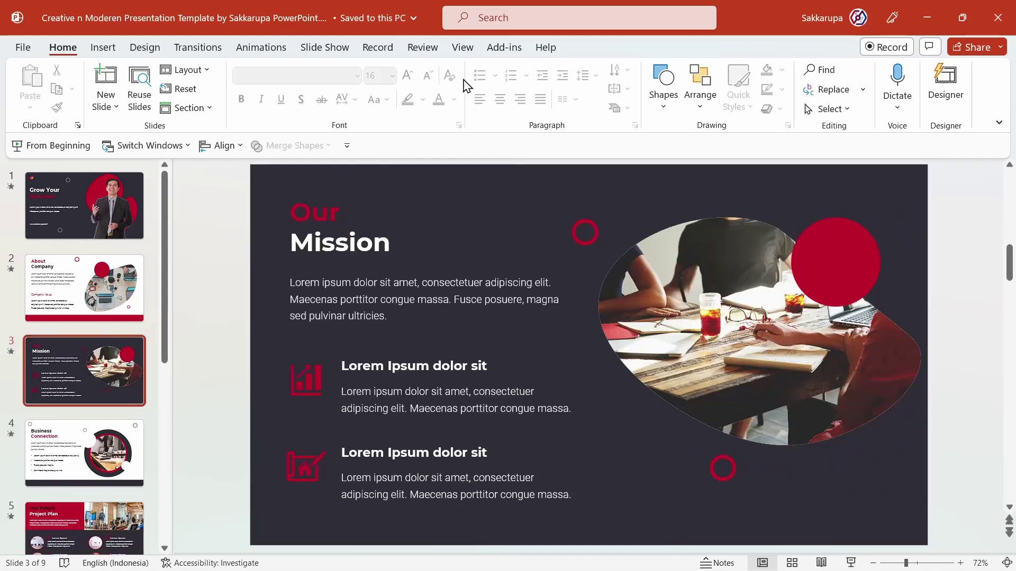
{"action": "left_click", "coordinate": [469, 50]}
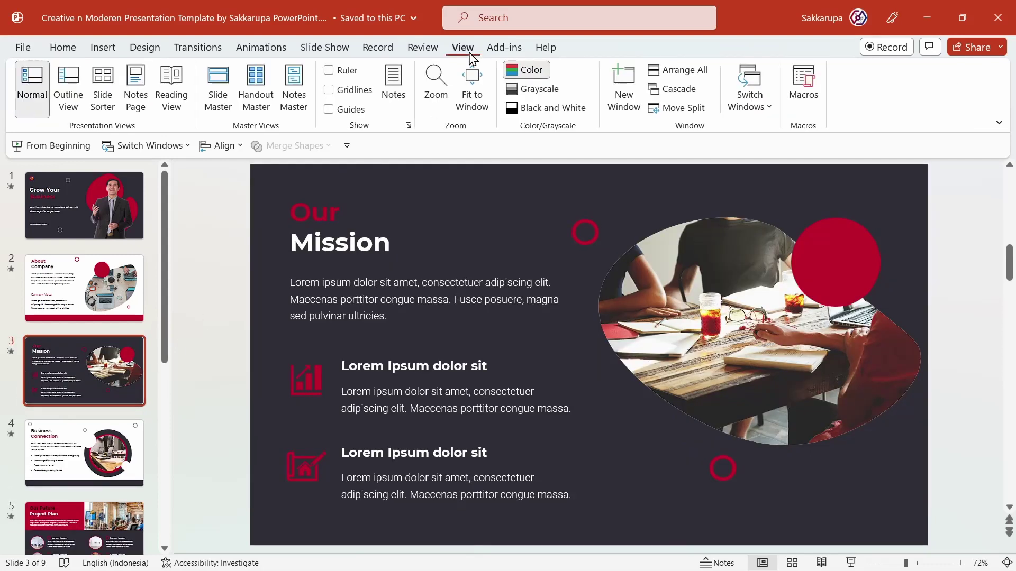
{"action": "left_click", "coordinate": [214, 103]}
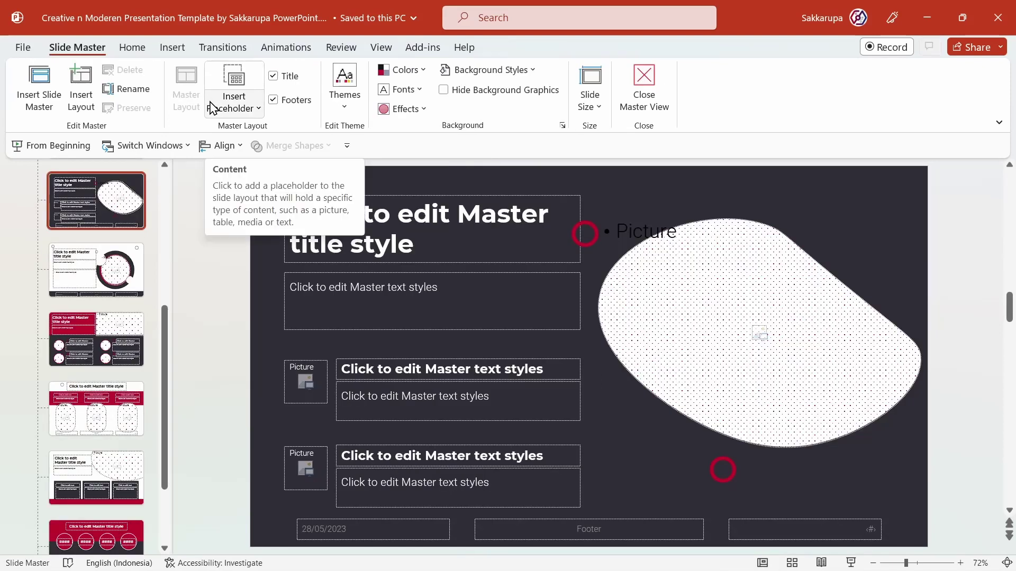
- Inspect the lower dark master layouts and their placeholders, undoing an accidental red-shape move
{"action": "scroll", "coordinate": [102, 313], "scroll_direction": "down", "scroll_amount": 3}
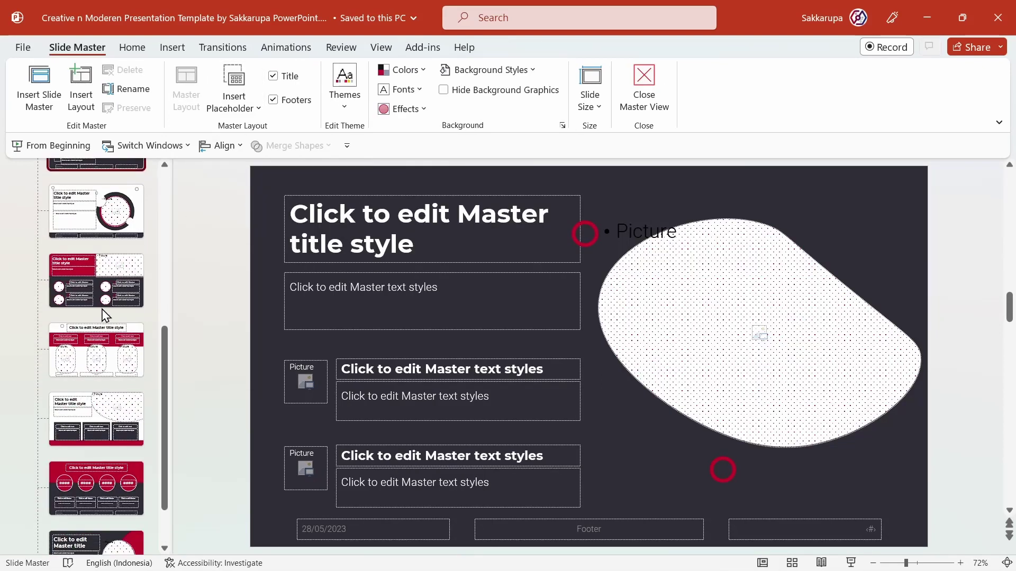
{"action": "left_click", "coordinate": [109, 408]}
{"action": "left_click", "coordinate": [109, 492]}
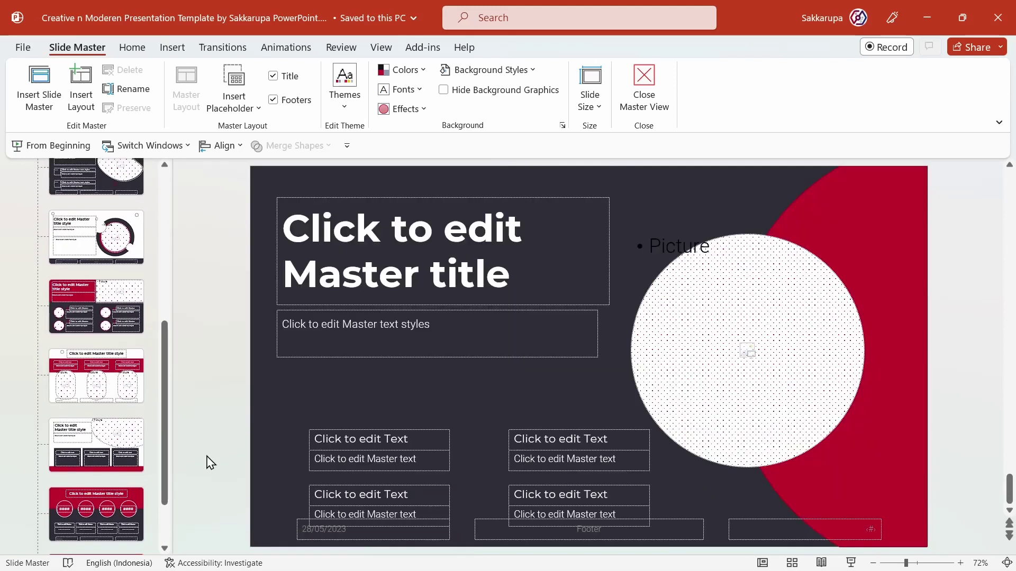
{"action": "left_click", "coordinate": [655, 390]}
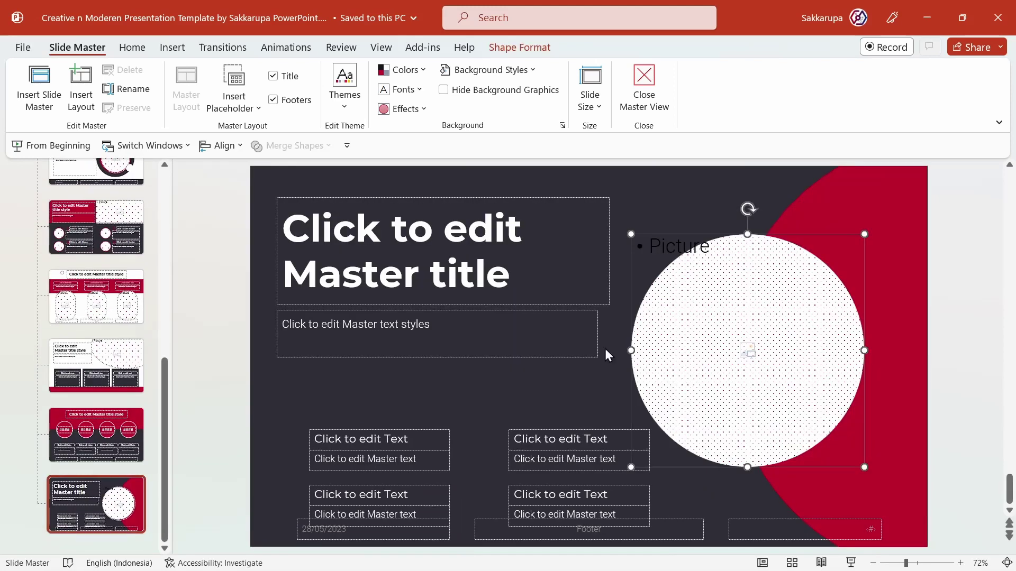
{"action": "left_click", "coordinate": [556, 354]}
{"action": "left_click", "coordinate": [558, 389]}
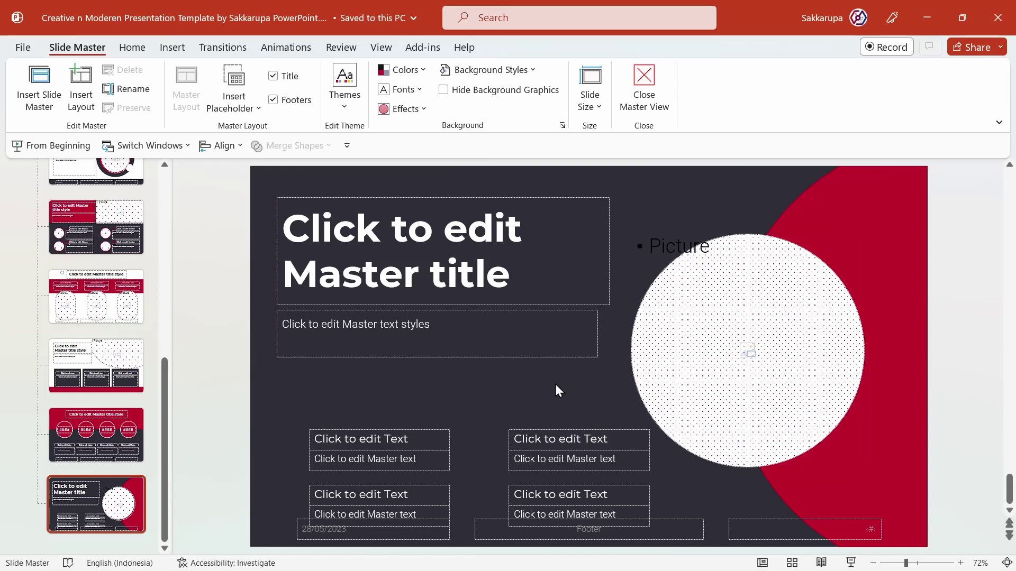
{"action": "left_click_drag", "start_coordinate": [913, 219], "coordinate": [853, 222]}
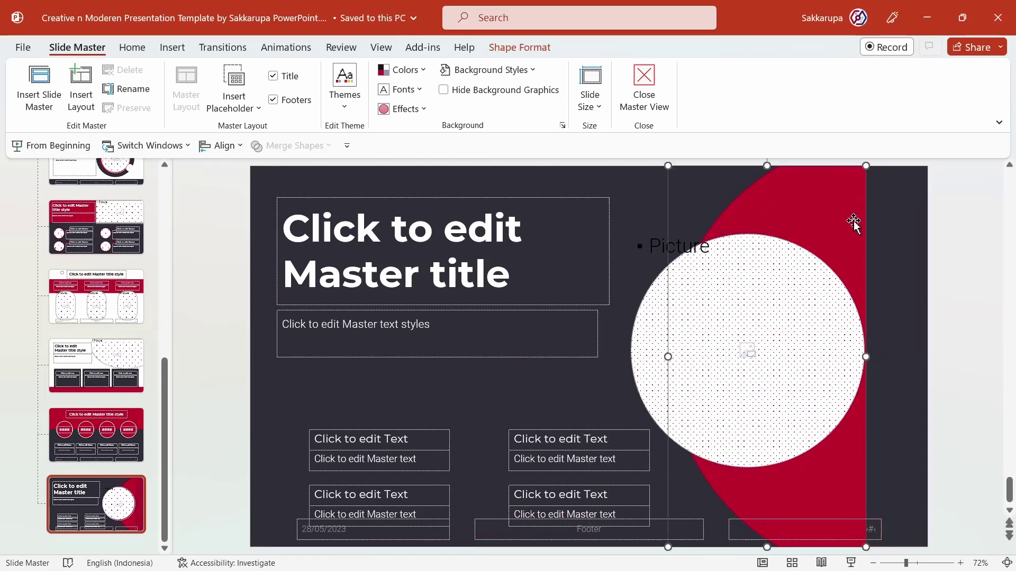
{"action": "key", "text": "ctrl+z"}
{"action": "left_click", "coordinate": [988, 227]}
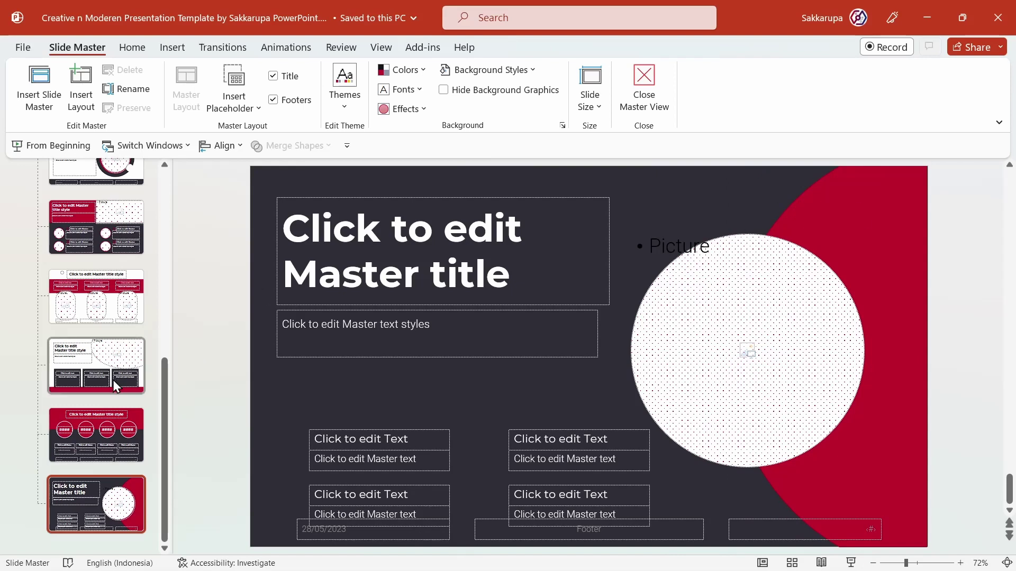
{"action": "scroll", "coordinate": [116, 385], "scroll_direction": "up", "scroll_amount": 3}
{"action": "scroll", "coordinate": [117, 385], "scroll_direction": "up", "scroll_amount": 3}
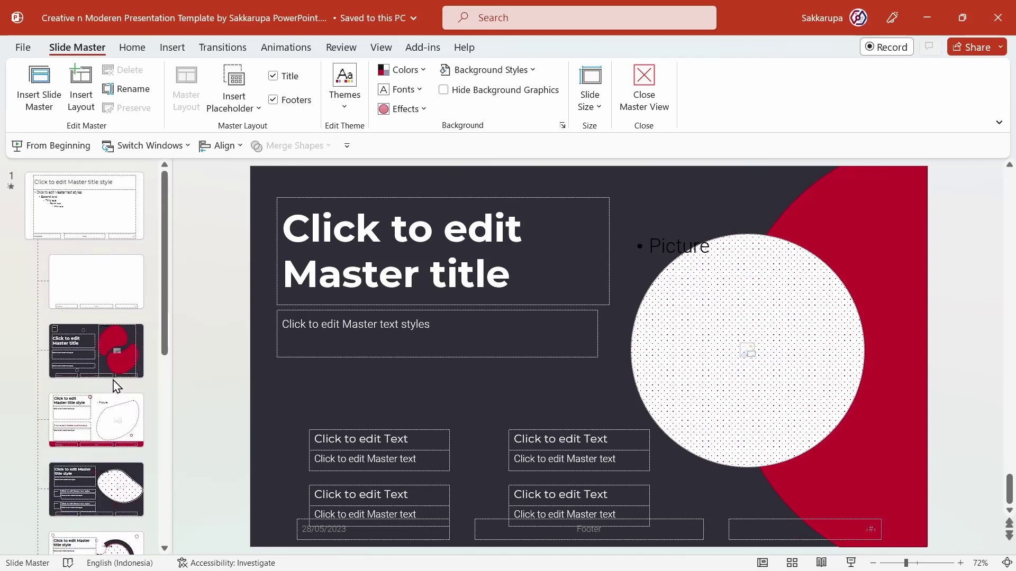
- Browse the theme font sets without applying one, then close Master View back to Our Mission
{"action": "left_click", "coordinate": [419, 91]}
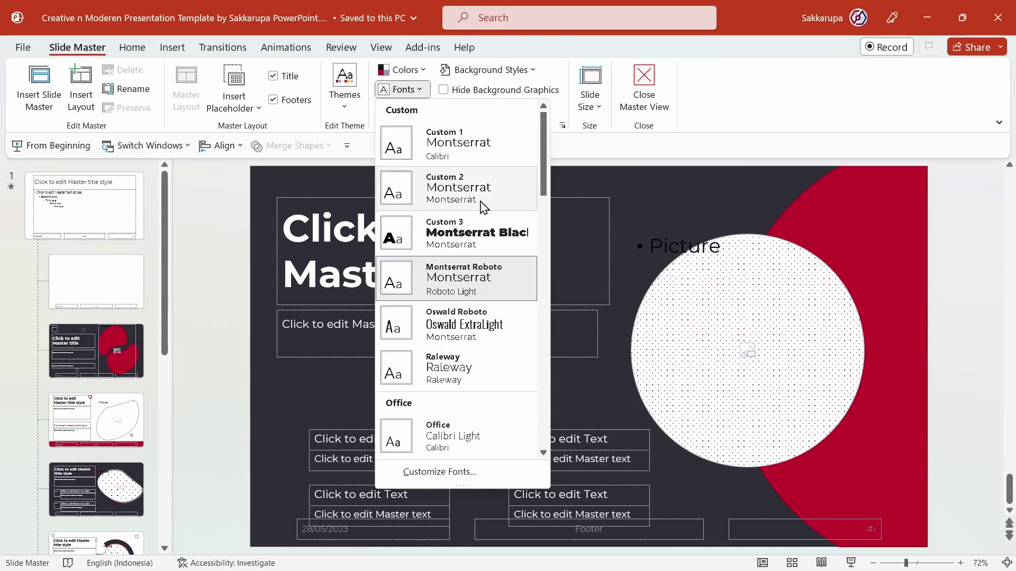
{"action": "scroll", "coordinate": [484, 211], "scroll_direction": "down", "scroll_amount": 3}
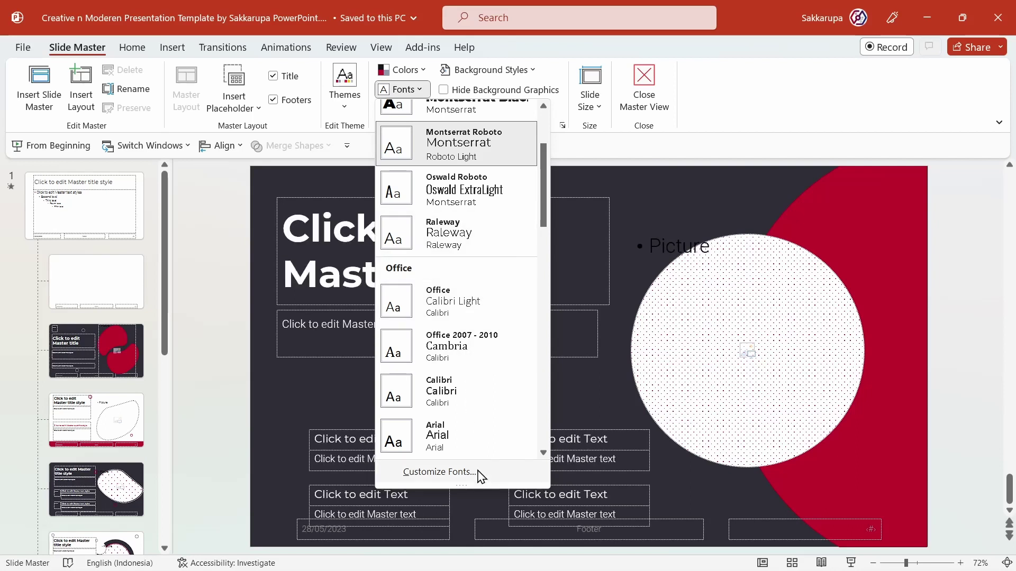
{"action": "left_click", "coordinate": [597, 187]}
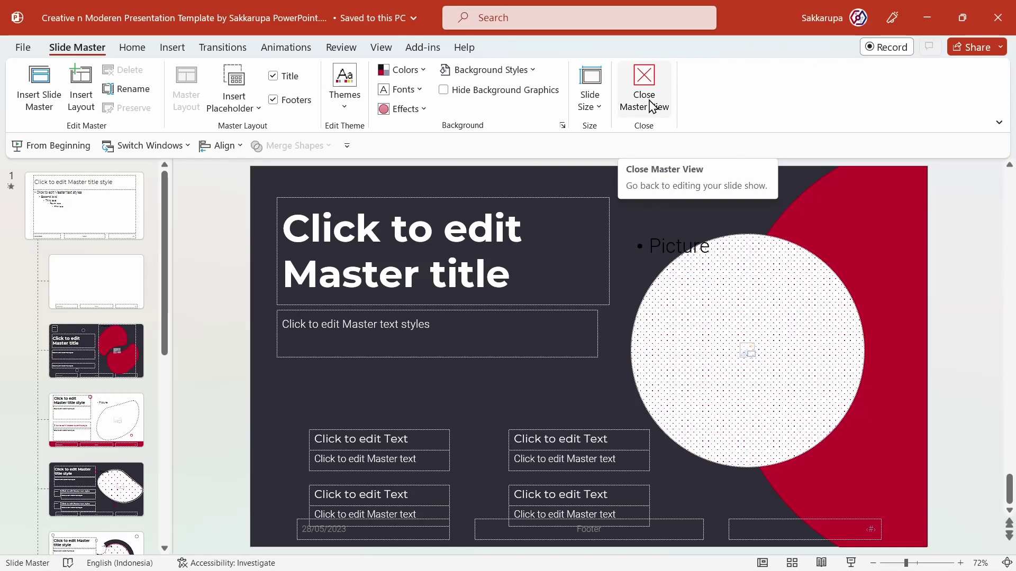
{"action": "left_click", "coordinate": [653, 106]}
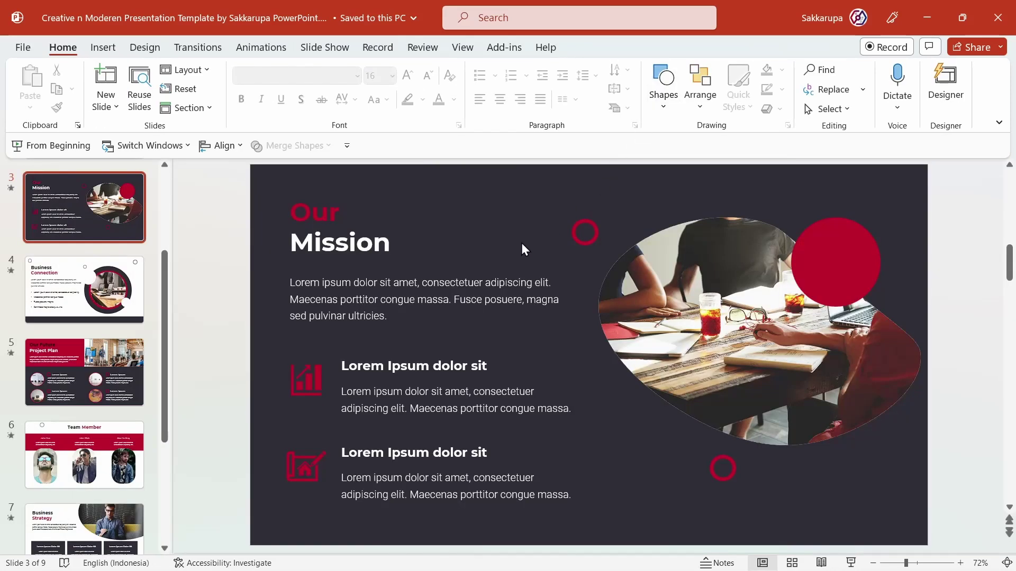
- From the About Company slide, apply the Creative 1 colour scheme and switch to Slide Sorter
{"action": "scroll", "coordinate": [88, 392], "scroll_direction": "up", "scroll_amount": 3}
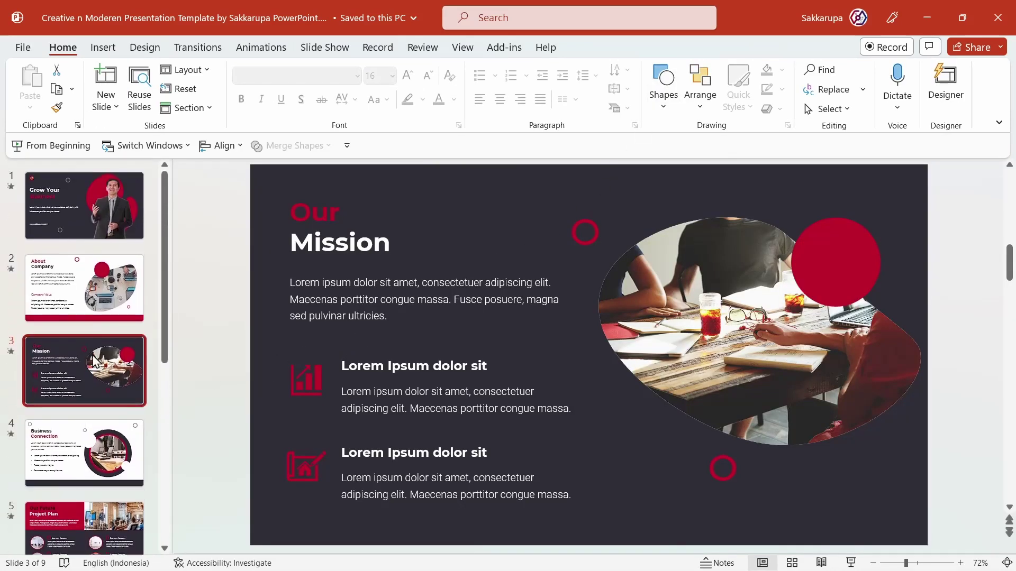
{"action": "left_click", "coordinate": [111, 287]}
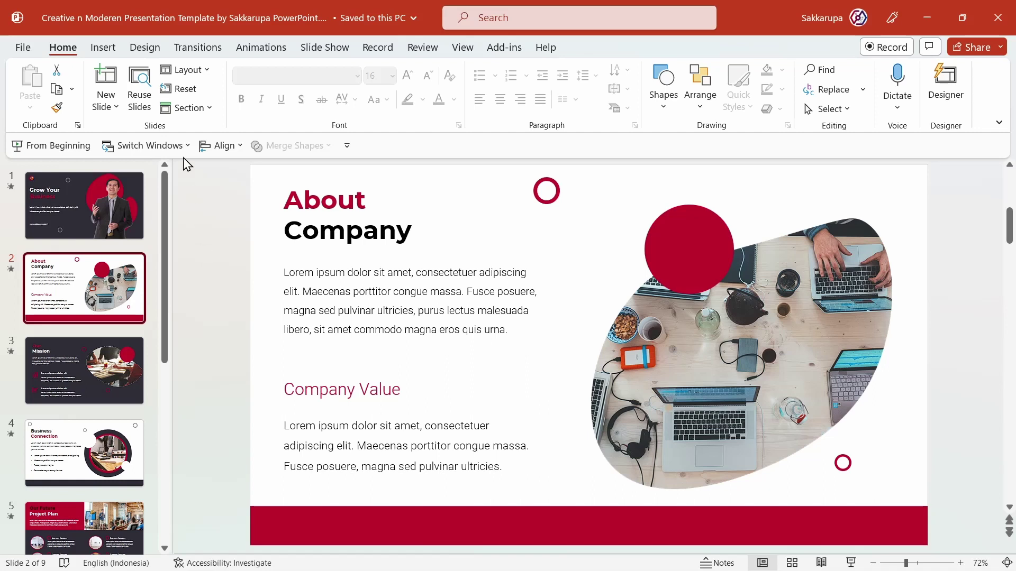
{"action": "left_click", "coordinate": [145, 47]}
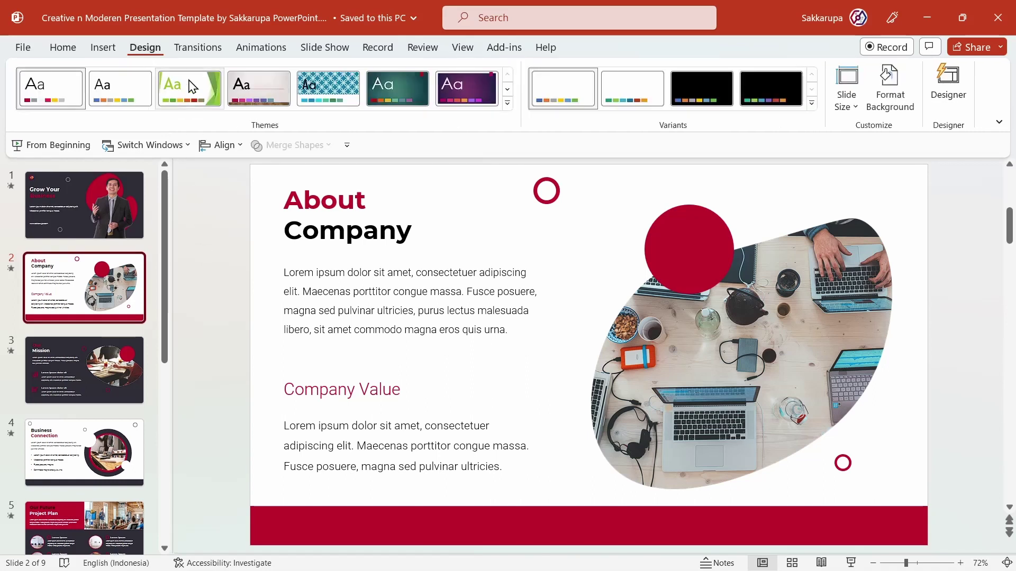
{"action": "left_click", "coordinate": [812, 103]}
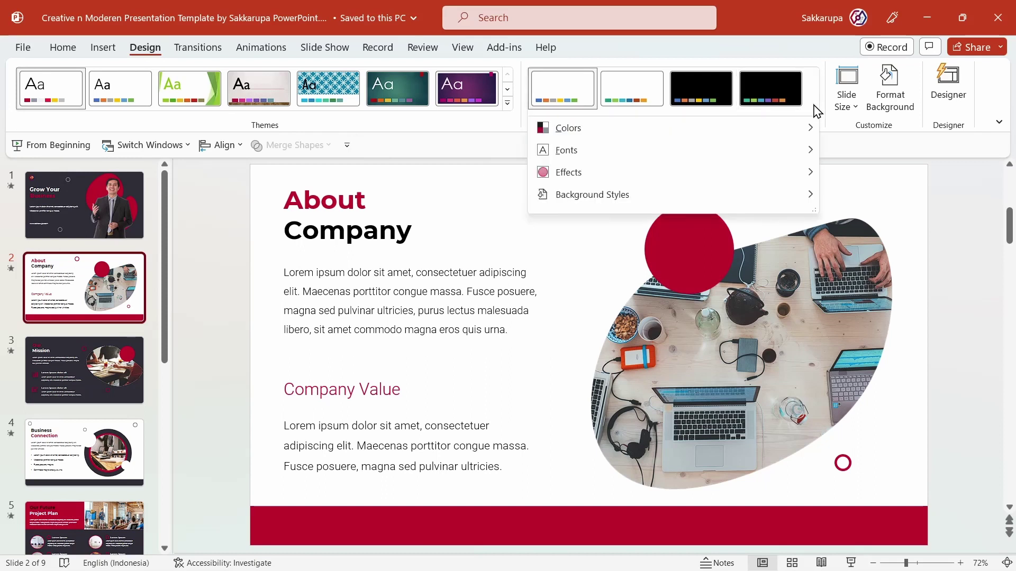
{"action": "mouse_move", "coordinate": [568, 128]}
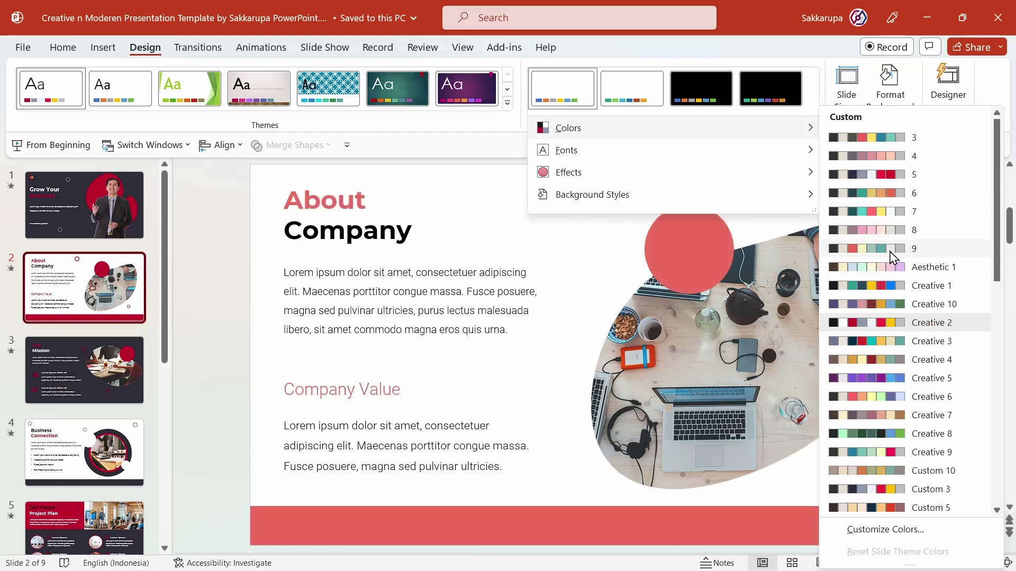
{"action": "left_click", "coordinate": [883, 287]}
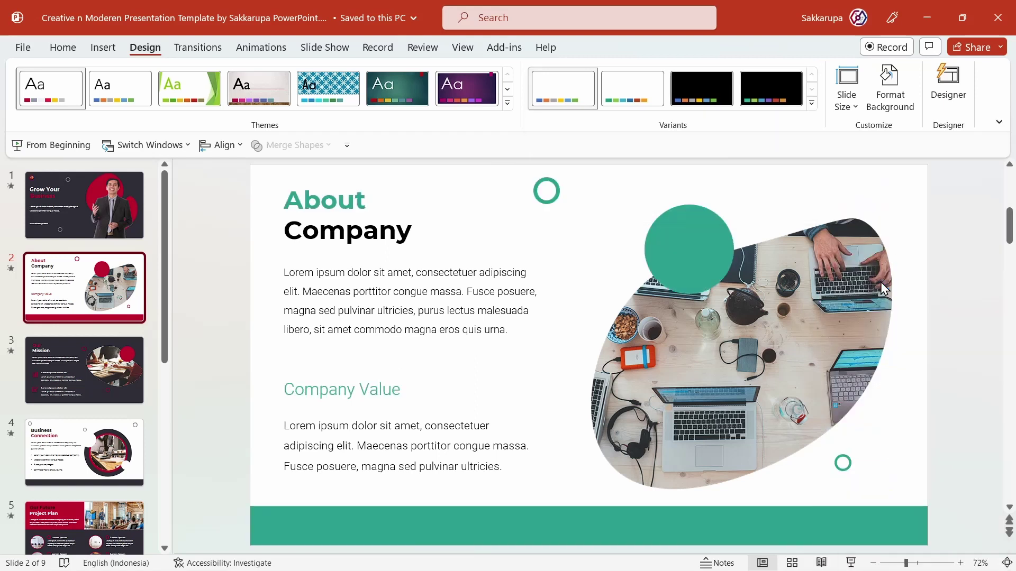
{"action": "left_click", "coordinate": [792, 562]}
- Scroll the Slide Sorter grid to check the teal colours across all nine slides
{"action": "scroll", "coordinate": [795, 394], "scroll_direction": "down", "scroll_amount": 3}
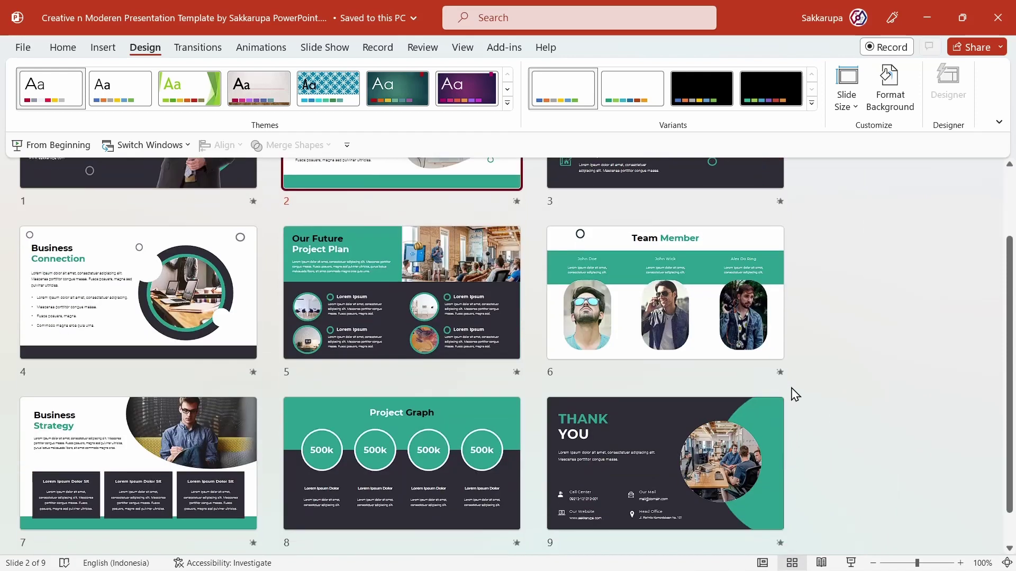
{"action": "scroll", "coordinate": [823, 401], "scroll_direction": "up", "scroll_amount": 3}
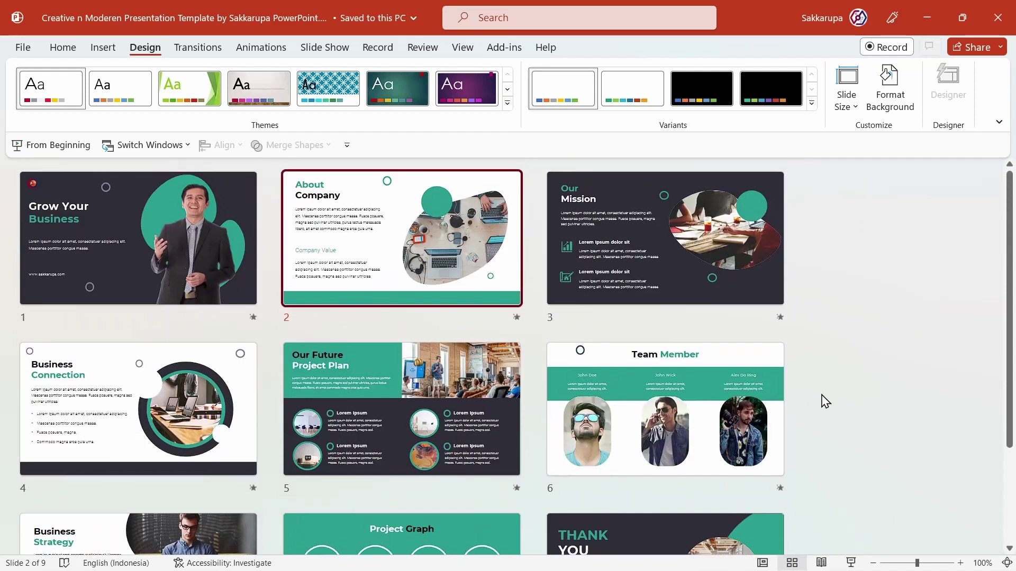